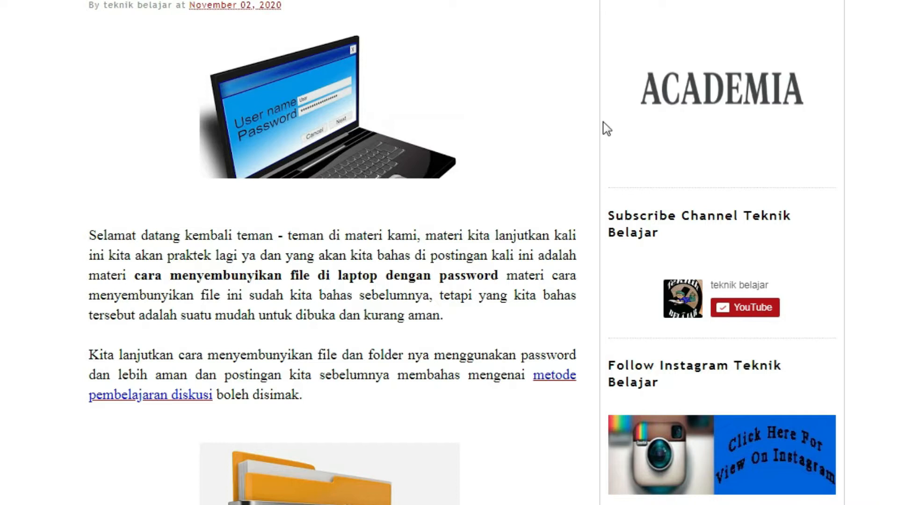
Scroll the blog to the Notepad/WinRAR methods paragraph and bring up the Start menu.
{"action": "scroll", "coordinate": [510, 357], "scroll_direction": "down", "scroll_amount": 10}
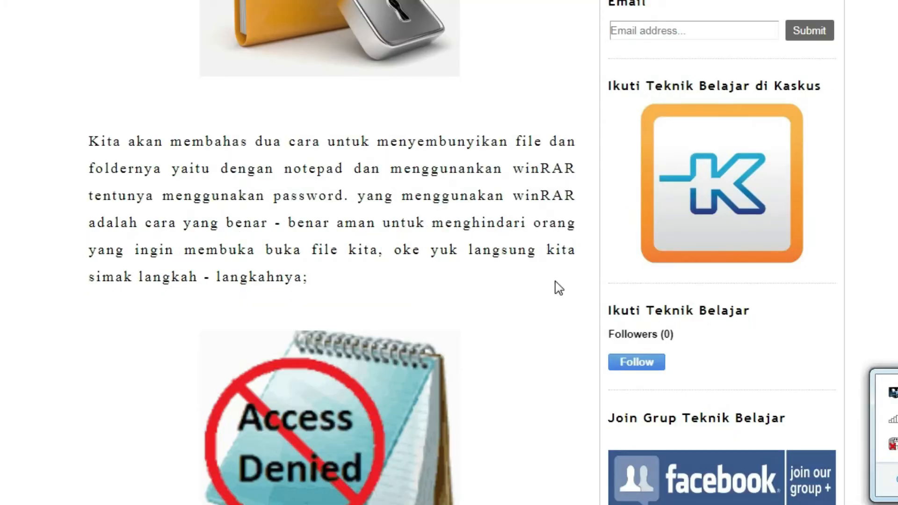
{"action": "left_click", "coordinate": [461, 236]}
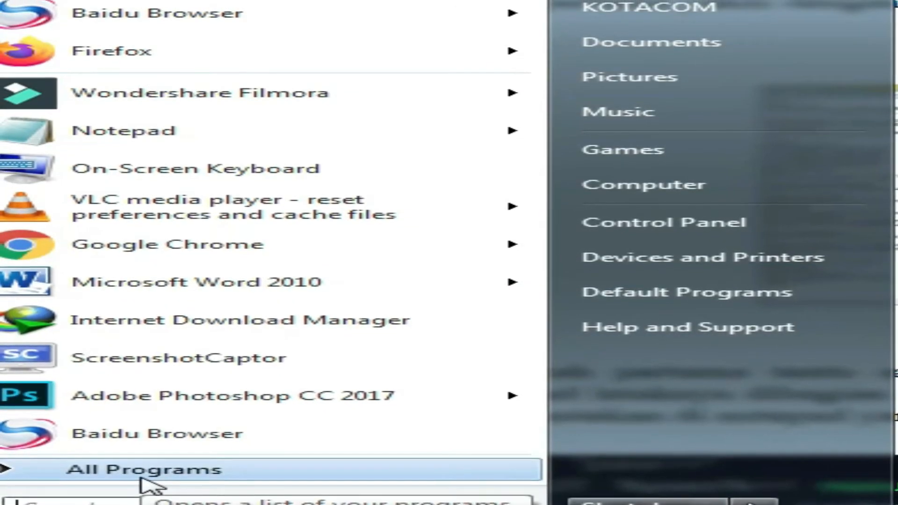
Launch Notepad from All Programs > Accessories in the Start menu.
{"action": "left_click", "coordinate": [192, 480]}
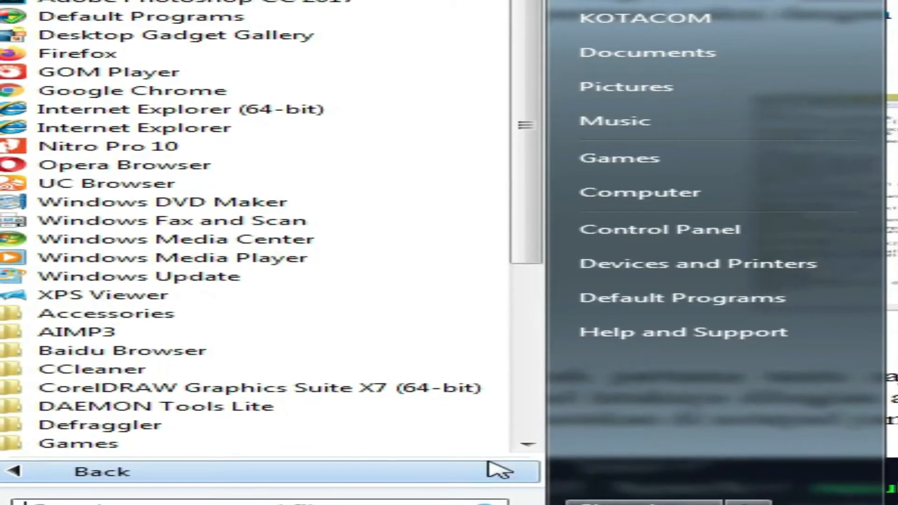
{"action": "left_click", "coordinate": [377, 477]}
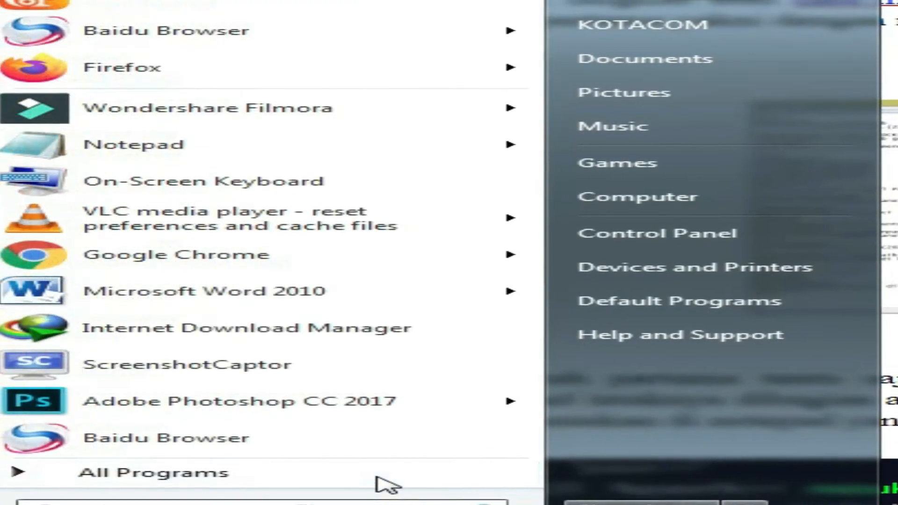
{"action": "left_click", "coordinate": [281, 481]}
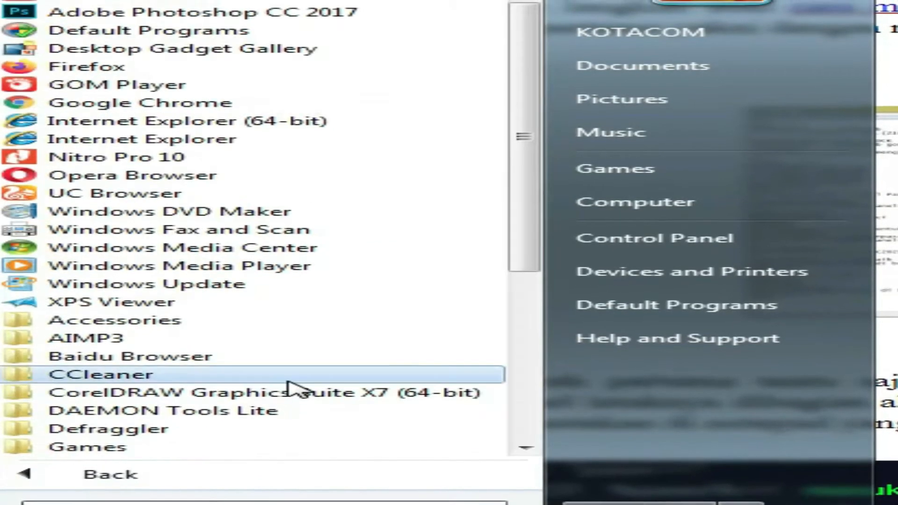
{"action": "left_click", "coordinate": [282, 332]}
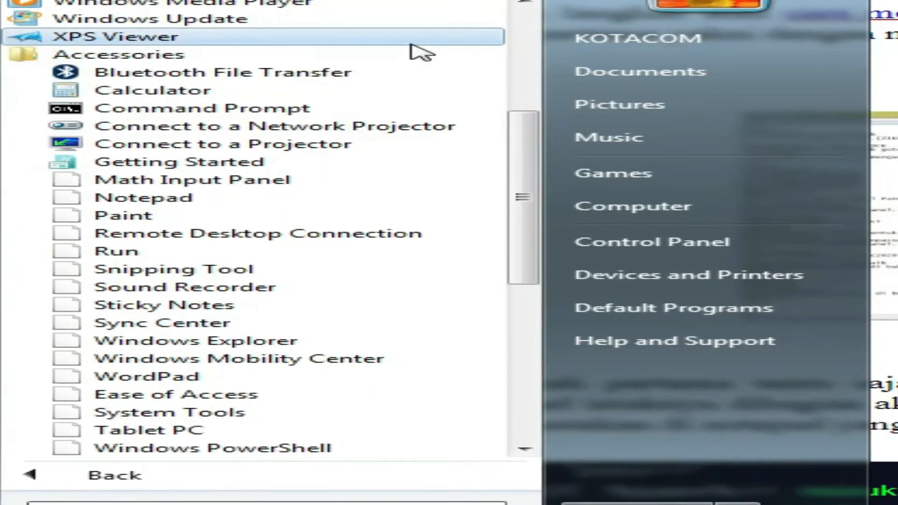
{"action": "left_click", "coordinate": [280, 201]}
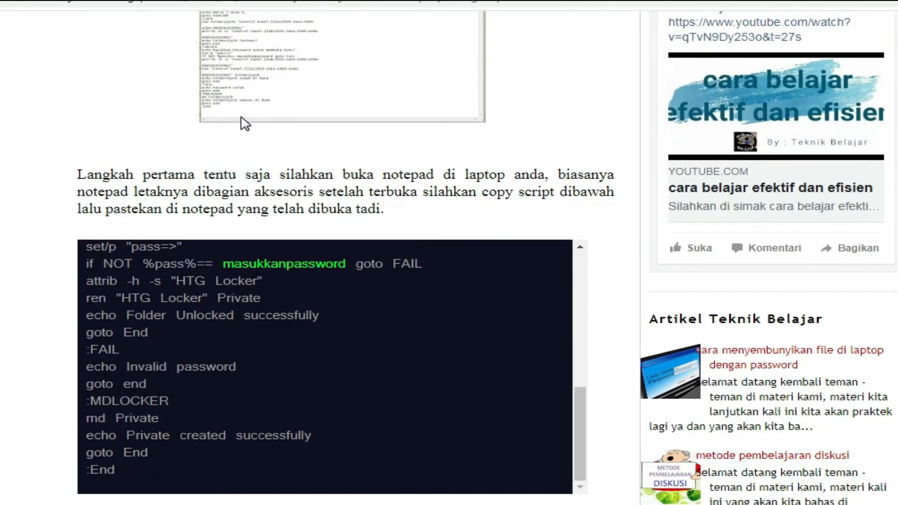
Select the folder-locker script from cls to :End in the article's code box.
{"action": "scroll", "coordinate": [245, 124], "scroll_direction": "down", "scroll_amount": 3}
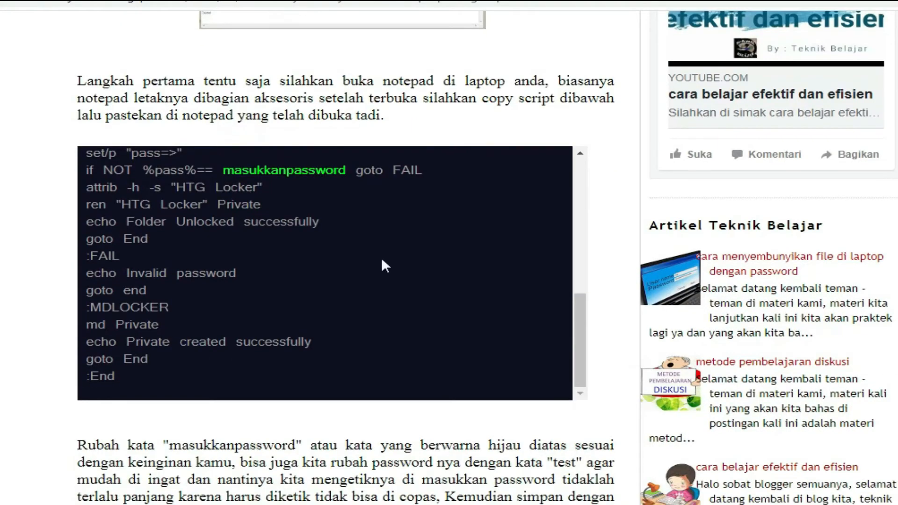
{"action": "left_click_drag", "start_coordinate": [577, 322], "coordinate": [581, 144]}
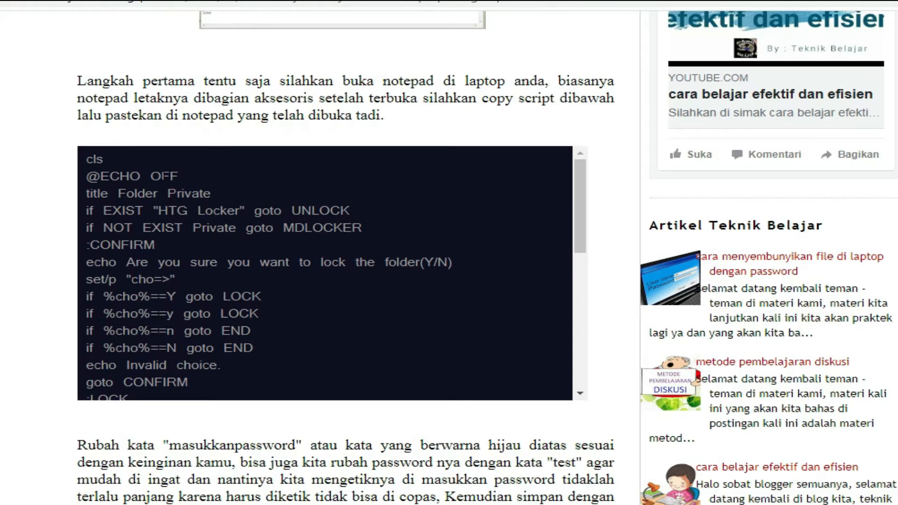
{"action": "double_click", "coordinate": [89, 159]}
{"action": "scroll", "coordinate": [111, 166], "scroll_direction": "down", "scroll_amount": 10}
{"action": "left_click_drag", "start_coordinate": [111, 166], "coordinate": [182, 380]}
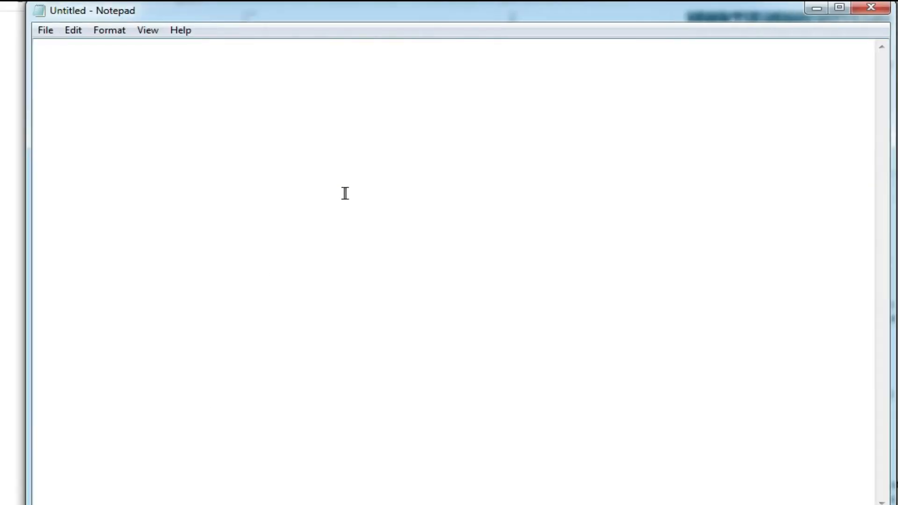
Paste the batch script into Notepad and locate the masukkanpassword placeholder.
{"action": "key", "text": "ctrl+v"}
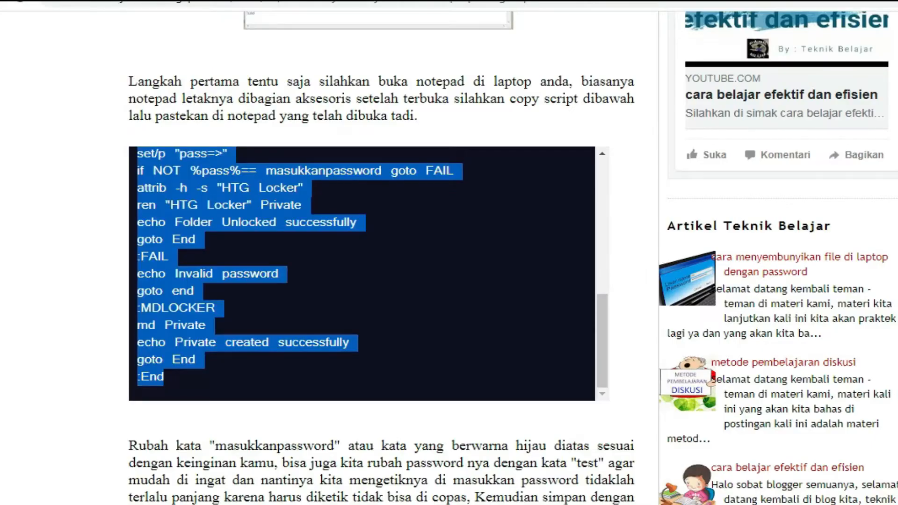
{"action": "left_click", "coordinate": [191, 435]}
{"action": "scroll", "coordinate": [193, 445], "scroll_direction": "down", "scroll_amount": 3}
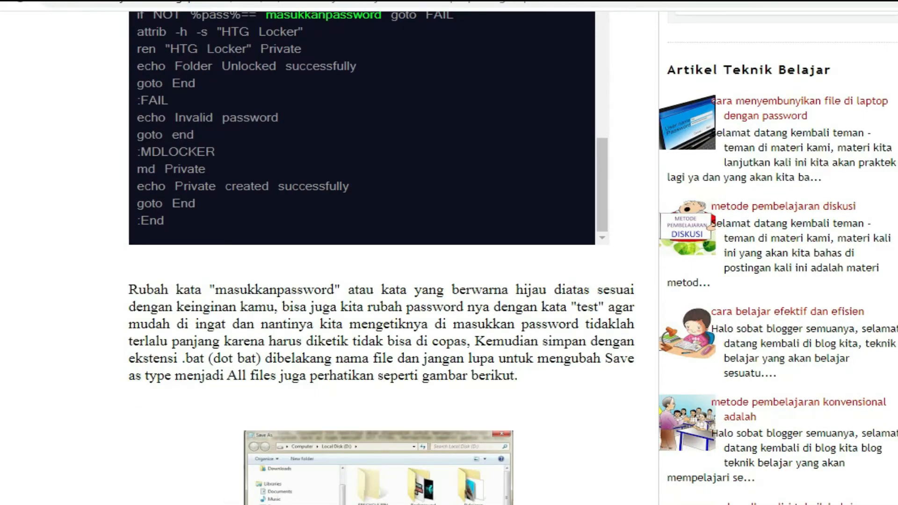
{"action": "mouse_move", "coordinate": [232, 504]}
{"action": "left_click", "coordinate": [231, 472]}
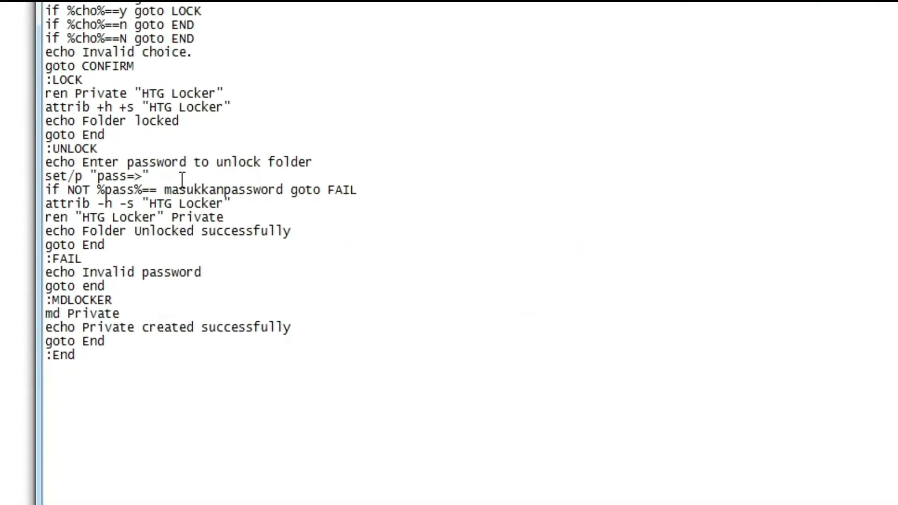
{"action": "left_click", "coordinate": [167, 201]}
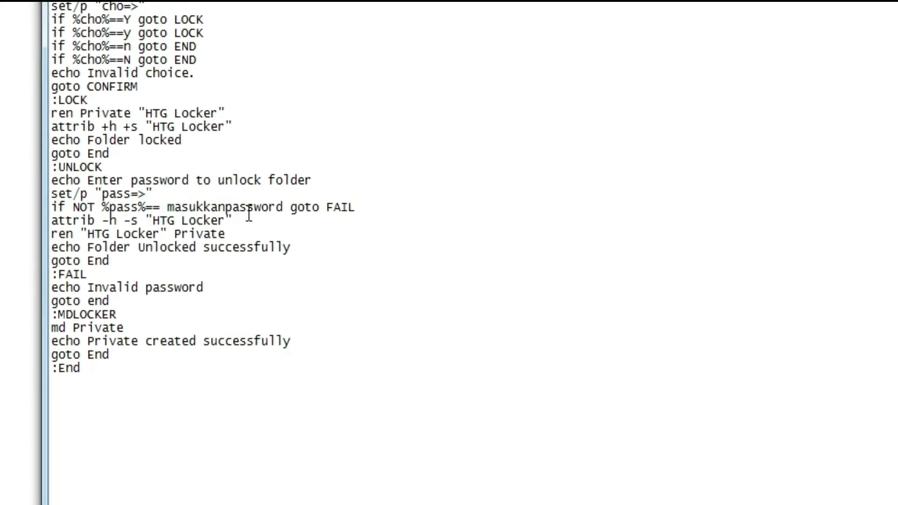
{"action": "left_click", "coordinate": [282, 209], "text": "shift"}
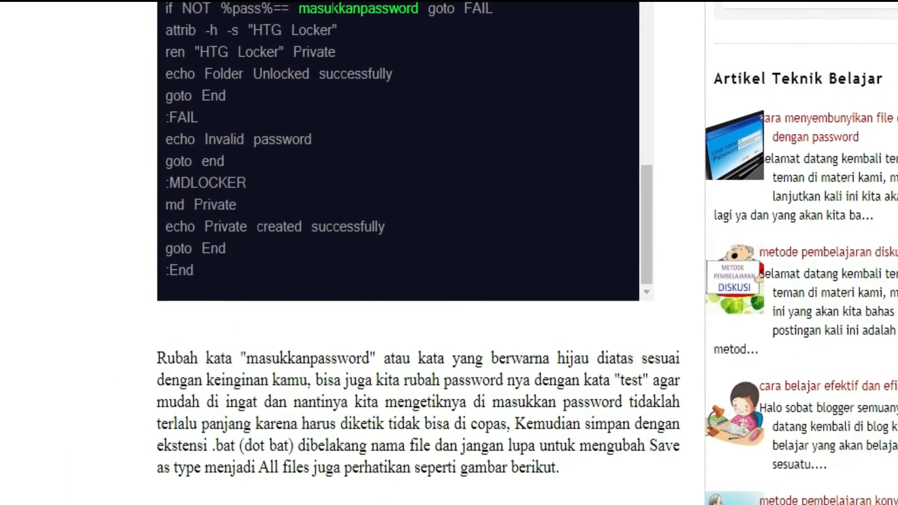
Highlight the article's advice to replace the password placeholder with 'test'.
{"action": "left_click_drag", "start_coordinate": [332, 7], "coordinate": [360, 6]}
{"action": "left_click", "coordinate": [249, 384]}
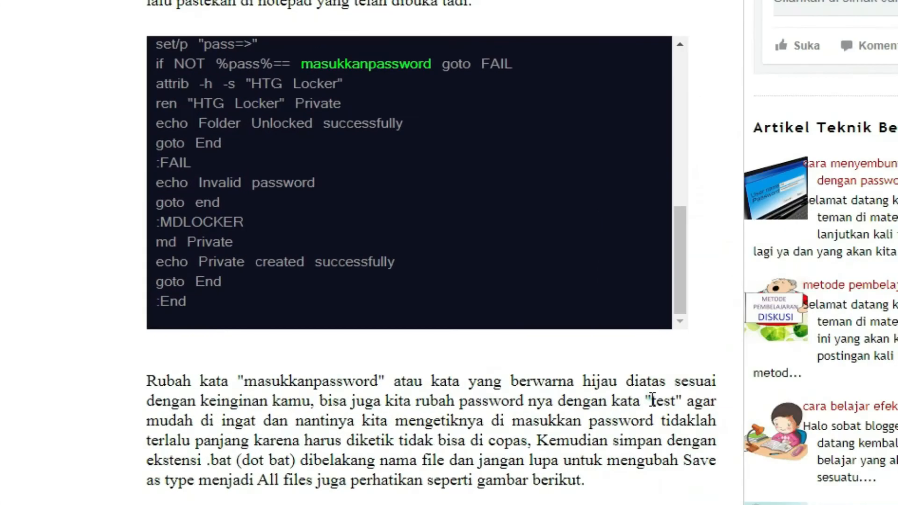
{"action": "left_click_drag", "start_coordinate": [652, 401], "coordinate": [675, 440]}
{"action": "left_click_drag", "start_coordinate": [677, 404], "coordinate": [658, 402]}
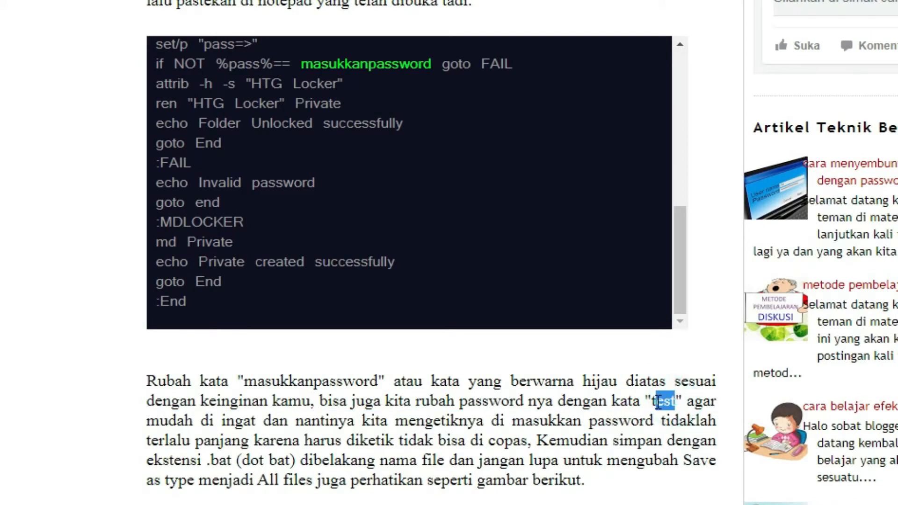
{"action": "left_click", "coordinate": [657, 402]}
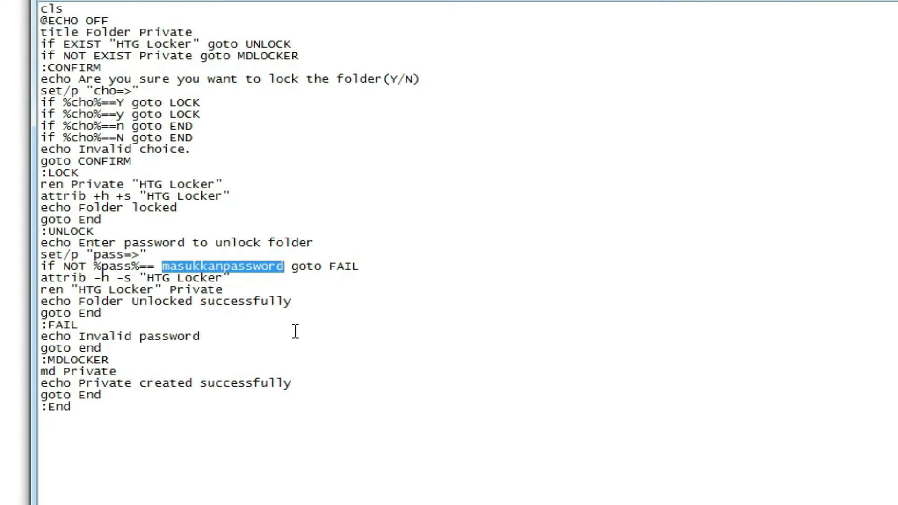
{"action": "left_click", "coordinate": [283, 268]}
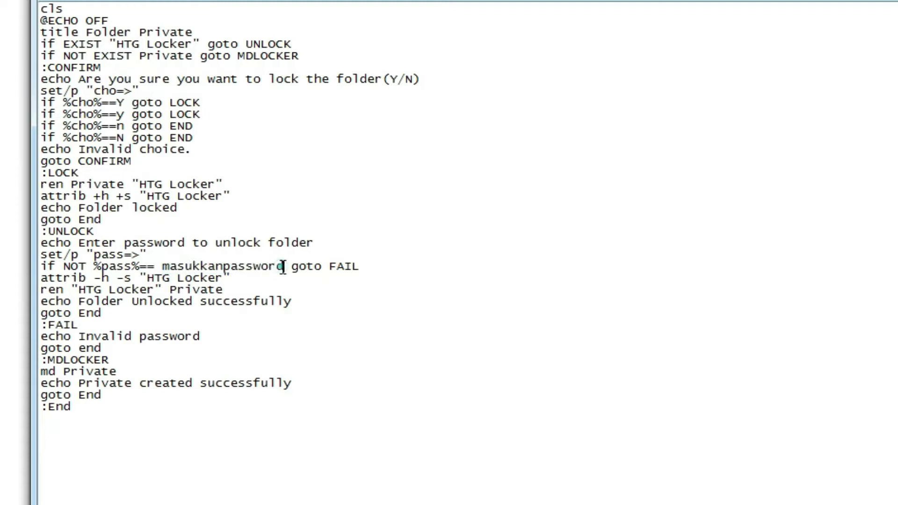
{"action": "left_click", "coordinate": [164, 265], "text": "shift"}
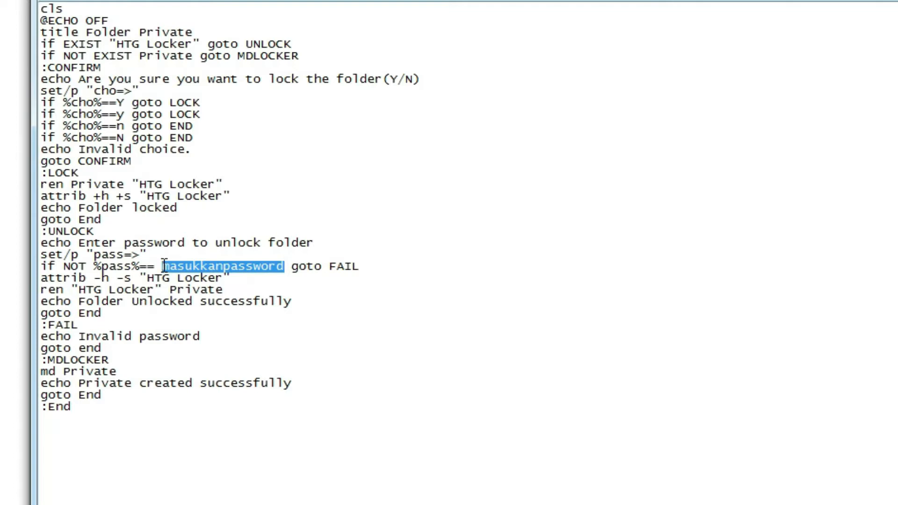
{"action": "type", "text": "test"}
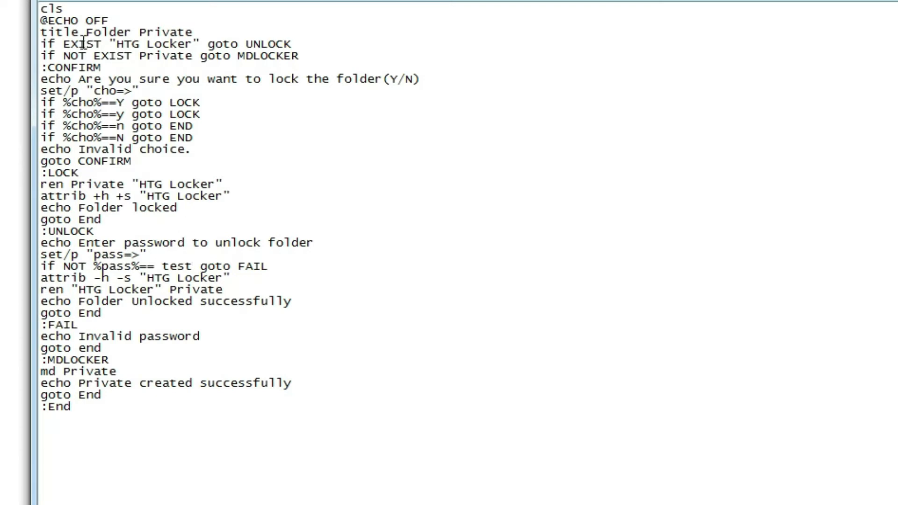
{"action": "left_click", "coordinate": [55, 1]}
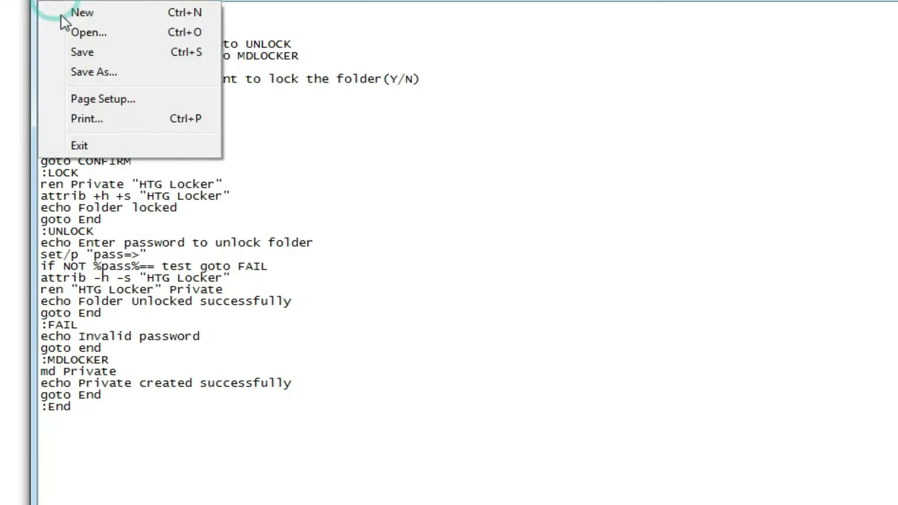
Start Save As, choosing the Hasil (E:) drive and All Files (*.*) type.
{"action": "left_click", "coordinate": [102, 73]}
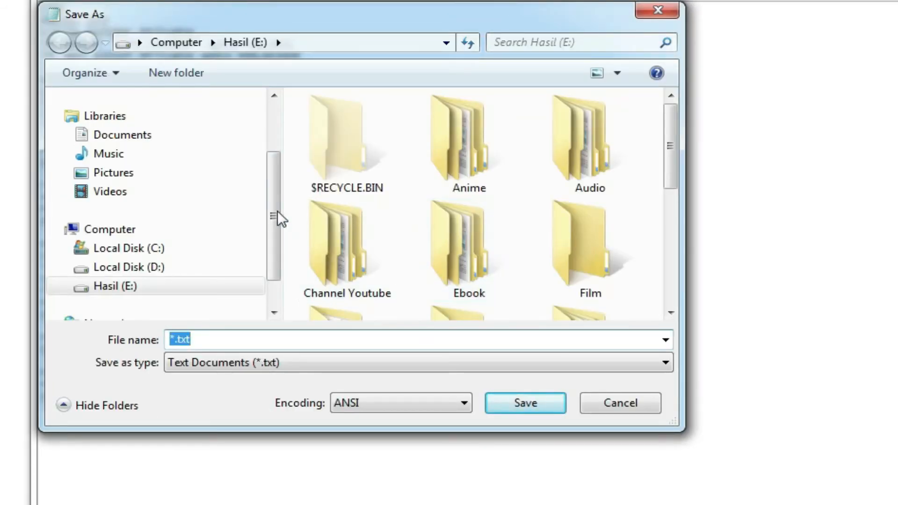
{"action": "left_click_drag", "start_coordinate": [270, 217], "coordinate": [270, 256]}
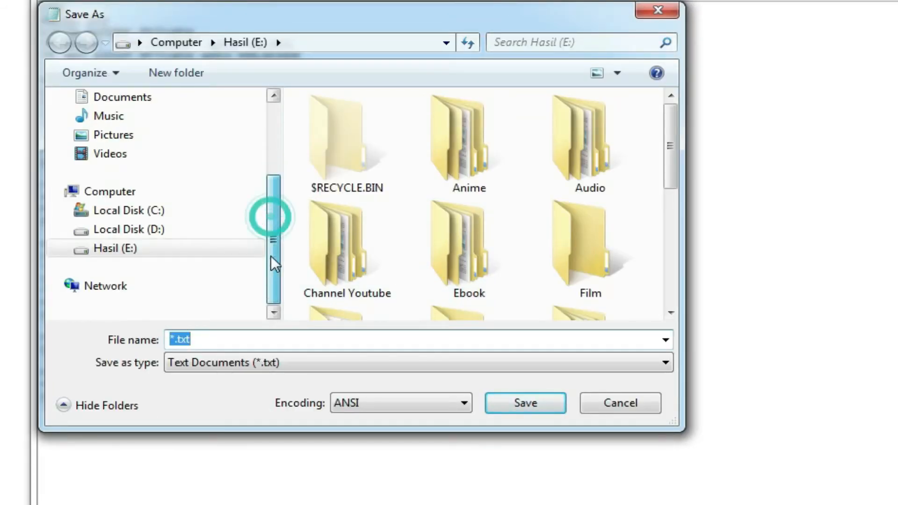
{"action": "left_click", "coordinate": [158, 248]}
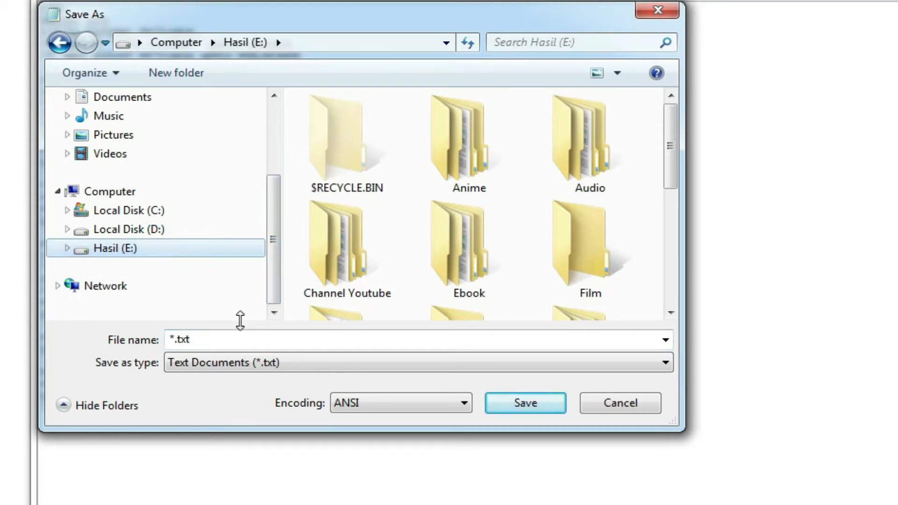
{"action": "left_click", "coordinate": [253, 364]}
{"action": "left_click", "coordinate": [252, 364]}
{"action": "left_click", "coordinate": [252, 363]}
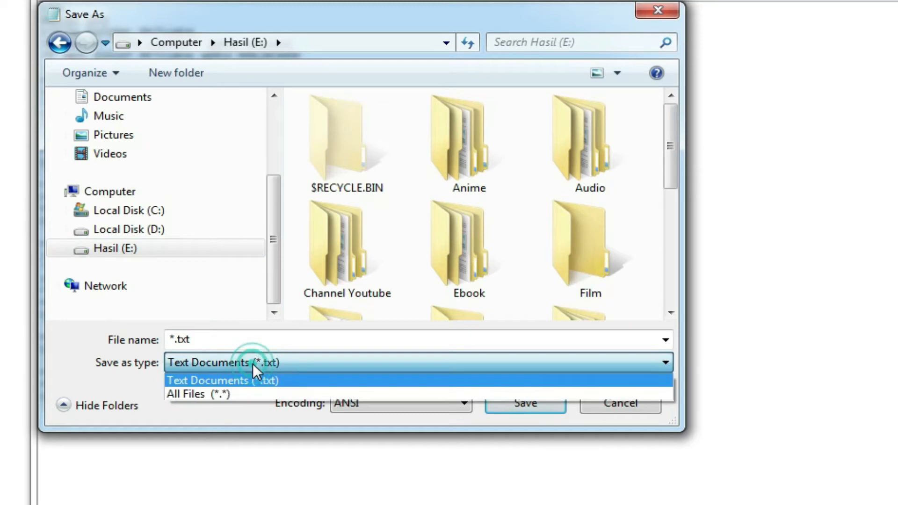
{"action": "left_click", "coordinate": [253, 394]}
Name the file test.bat and save it.
{"action": "left_click", "coordinate": [249, 336]}
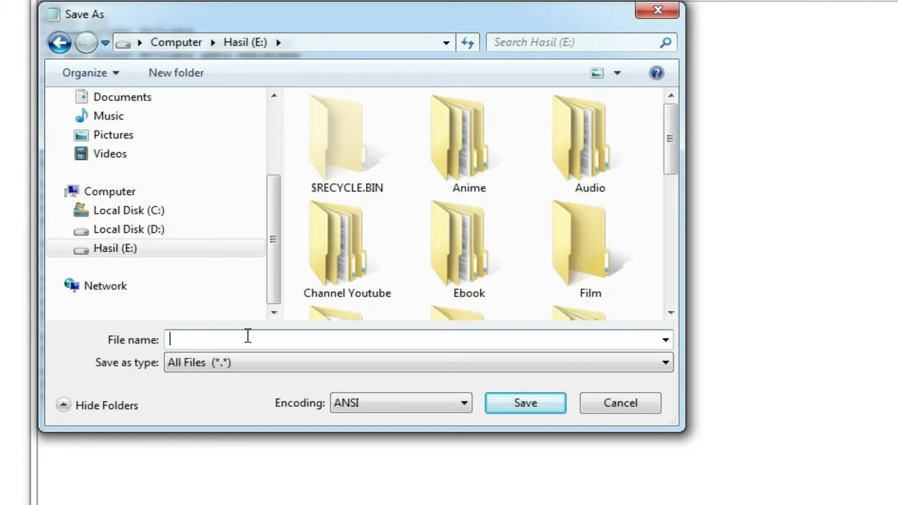
{"action": "type", "text": "test.bat"}
{"action": "double_click", "coordinate": [181, 340]}
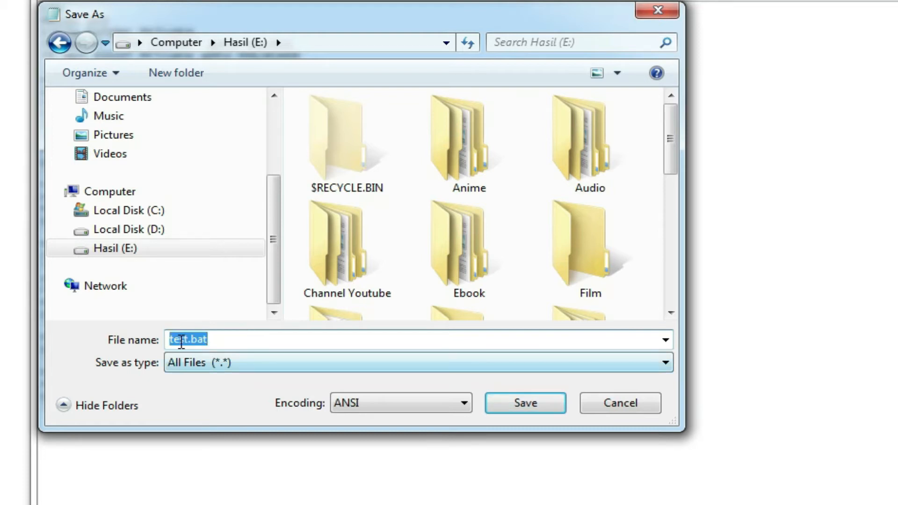
{"action": "left_click", "coordinate": [205, 340]}
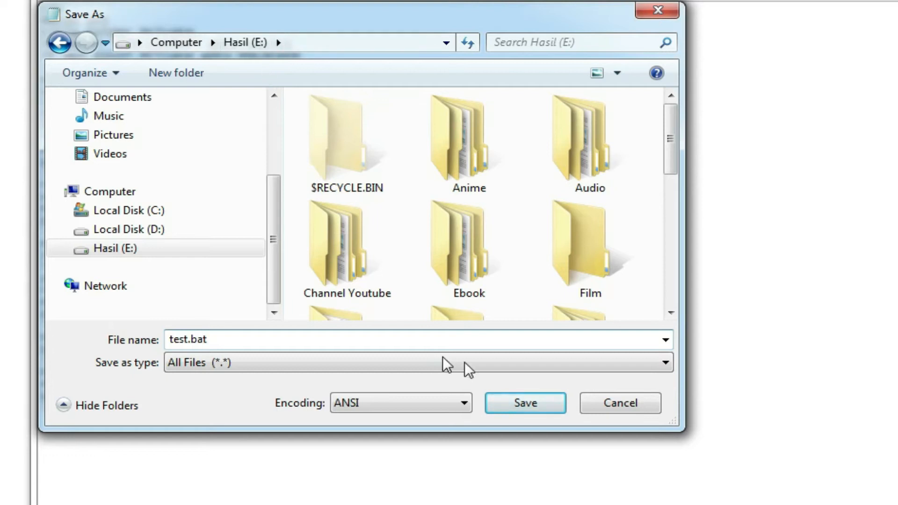
{"action": "left_click", "coordinate": [547, 401]}
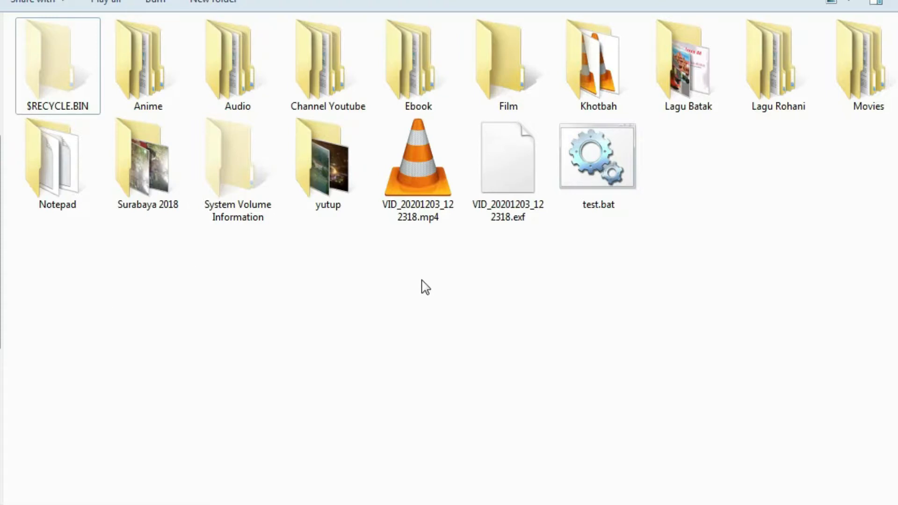
Refresh the Hasil (E:) listing and run test.bat to create the Private folder.
{"action": "right_click", "coordinate": [494, 365]}
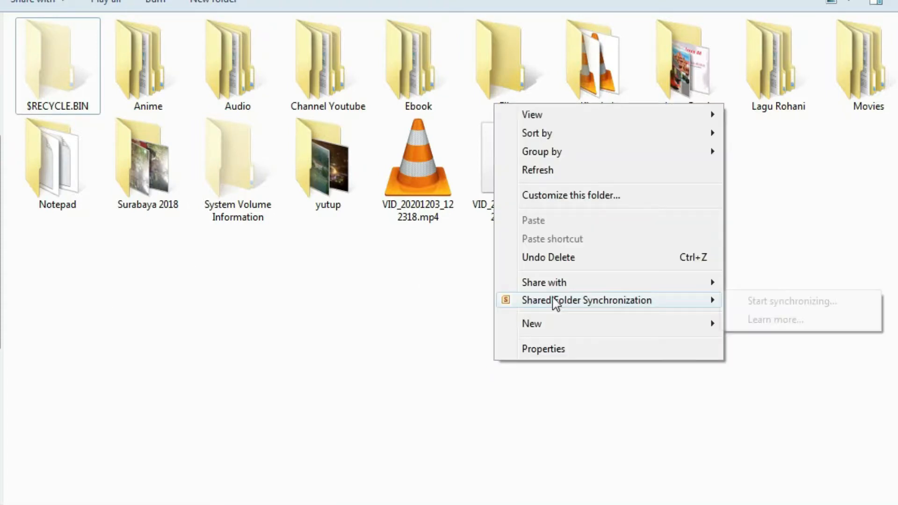
{"action": "left_click", "coordinate": [578, 170]}
{"action": "left_click_drag", "start_coordinate": [414, 247], "coordinate": [506, 192]}
{"action": "left_click", "coordinate": [386, 316]}
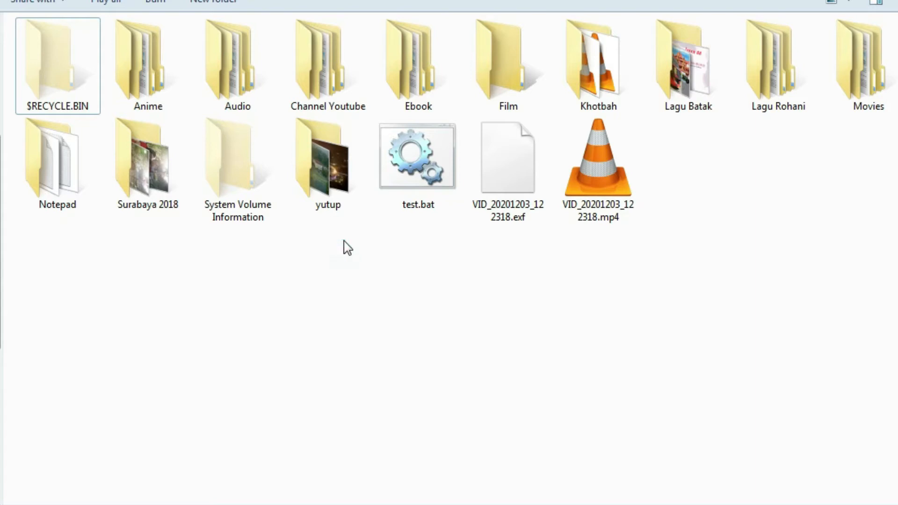
{"action": "left_click_drag", "start_coordinate": [418, 225], "coordinate": [417, 174]}
{"action": "right_click", "coordinate": [417, 174]}
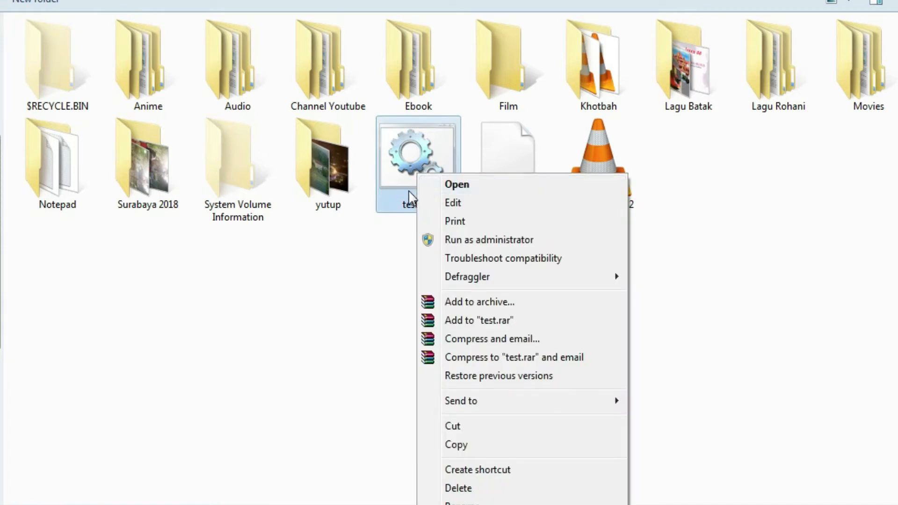
{"action": "left_click", "coordinate": [382, 268]}
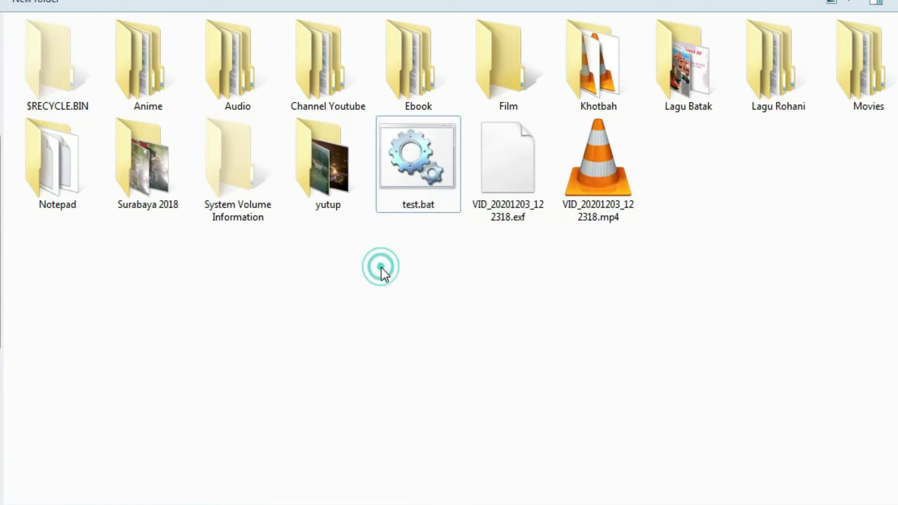
{"action": "double_click", "coordinate": [418, 151]}
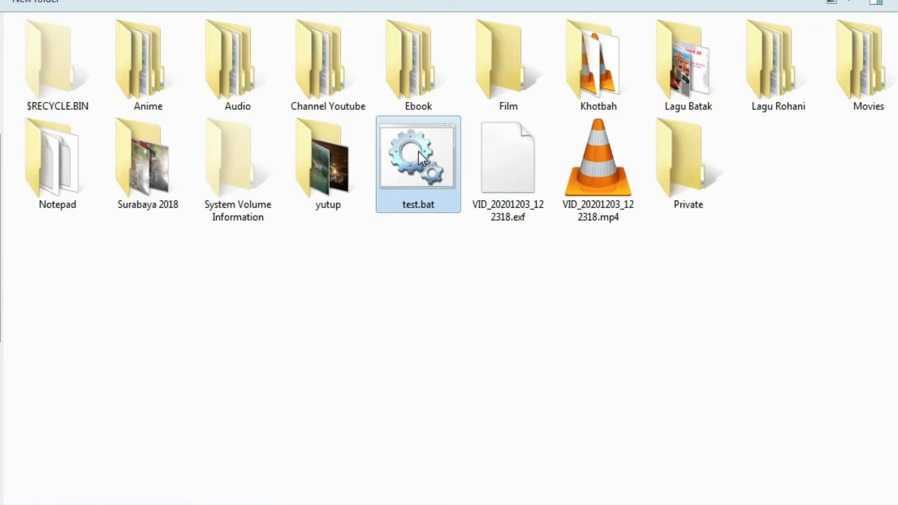
Refresh the drive listing and close the extra console window, leaving the lock (Y/N) prompt.
{"action": "left_click_drag", "start_coordinate": [751, 149], "coordinate": [684, 170]}
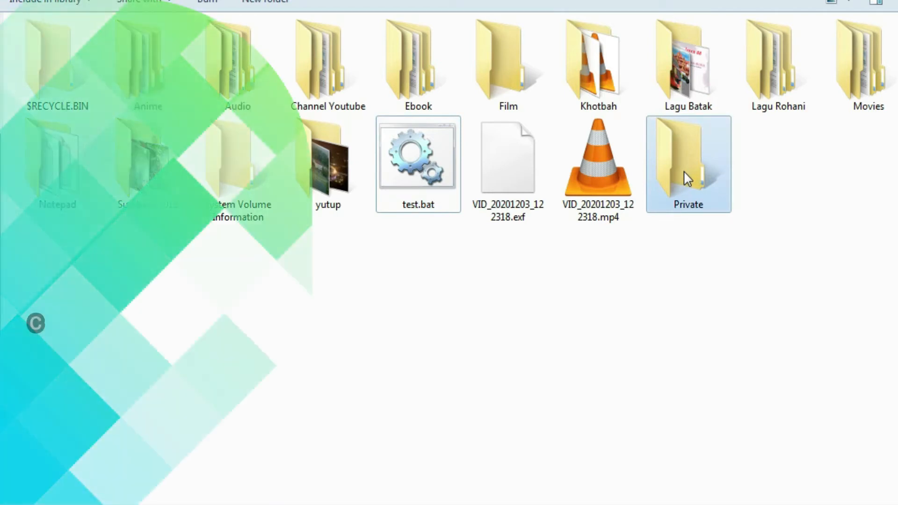
{"action": "left_click", "coordinate": [680, 265]}
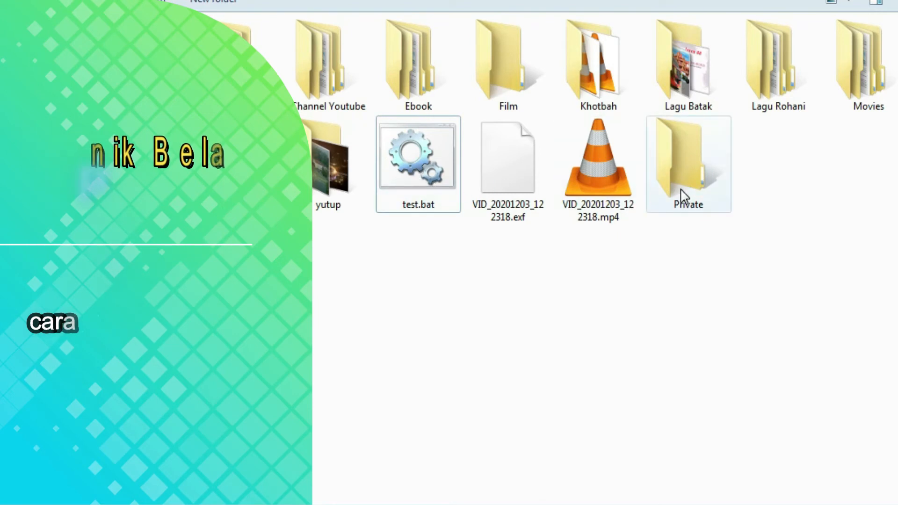
{"action": "right_click", "coordinate": [493, 323]}
{"action": "left_click", "coordinate": [523, 126]}
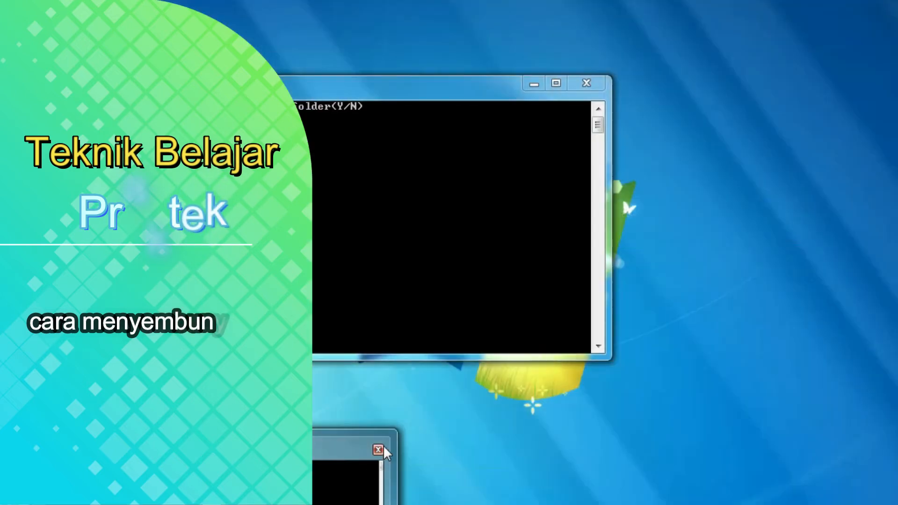
{"action": "left_click", "coordinate": [379, 450]}
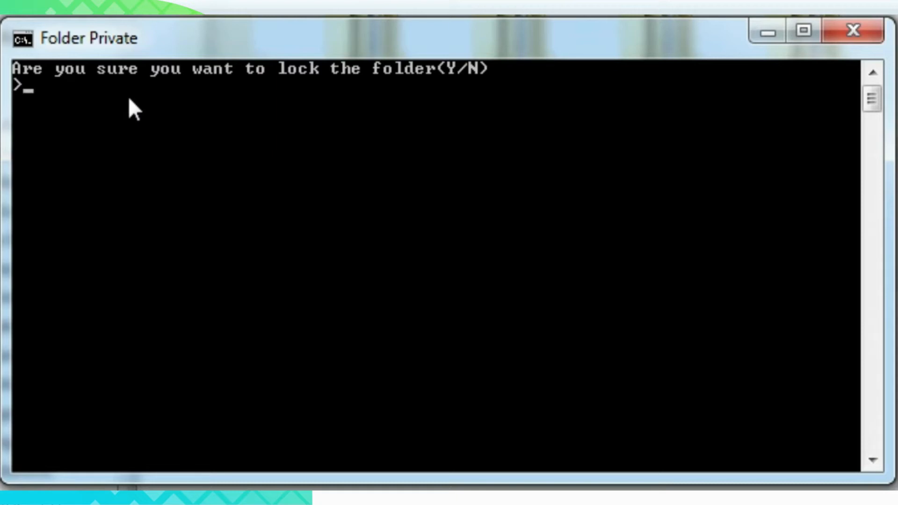
Answer Y to lock the Private folder, then select the resulting HTG Locker folder.
{"action": "type", "text": "Y"}
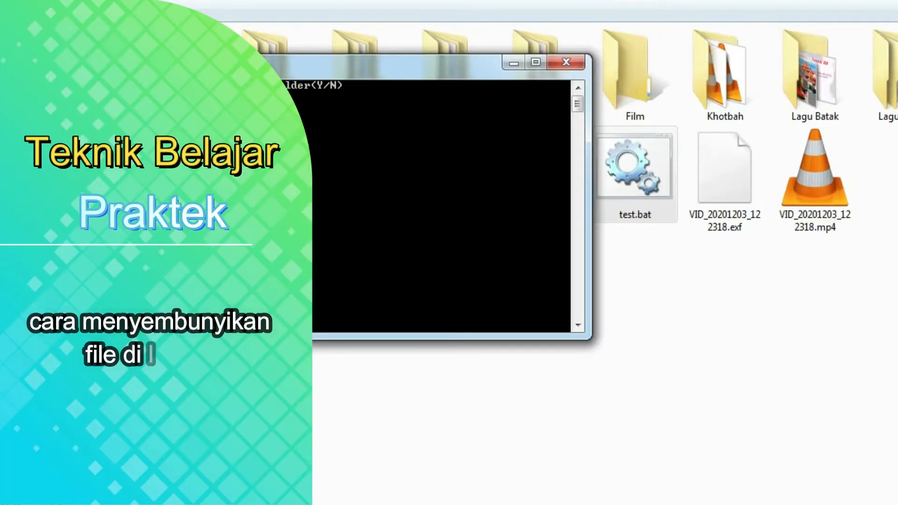
{"action": "key", "text": "Return"}
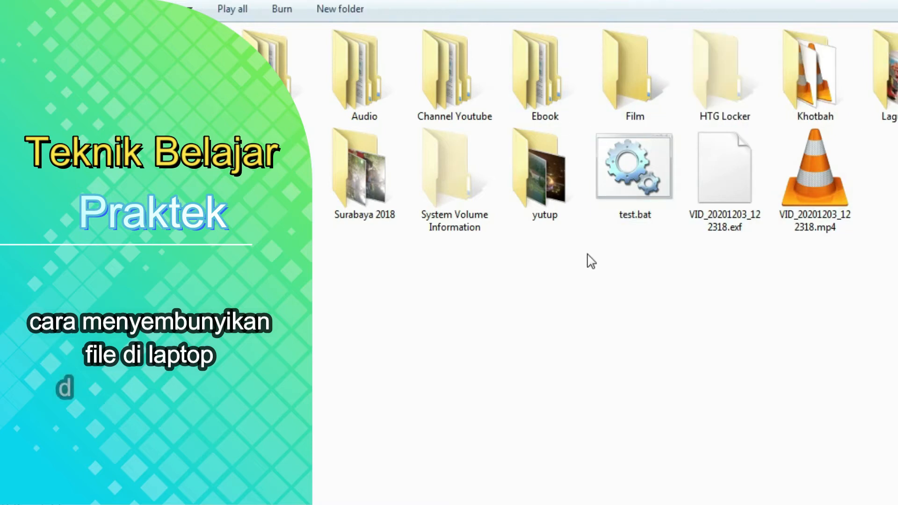
{"action": "left_click", "coordinate": [711, 118]}
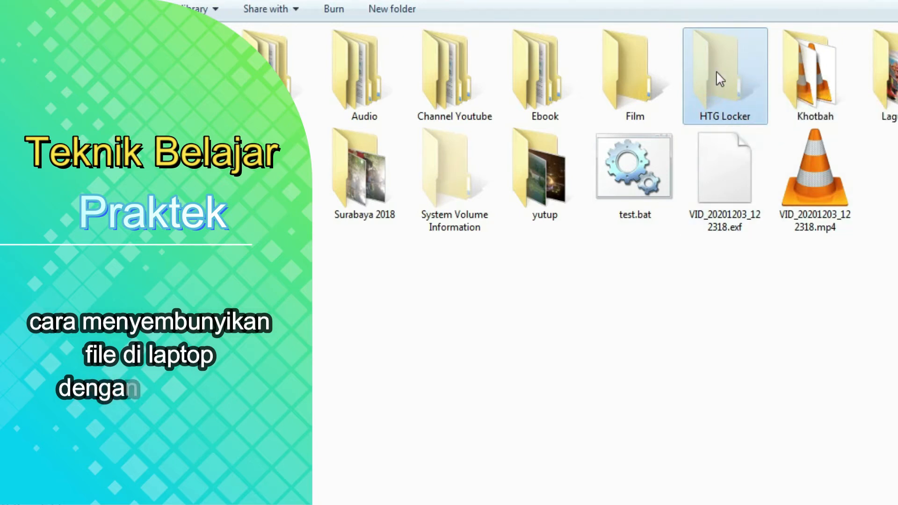
Open HTG Locker to confirm it's empty, go back, and run test.bat again.
{"action": "left_click", "coordinate": [717, 88]}
{"action": "double_click", "coordinate": [716, 89]}
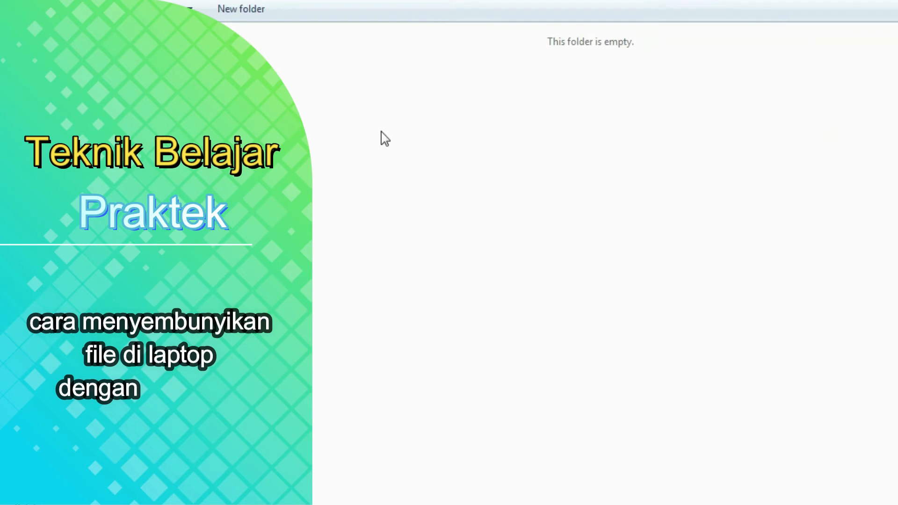
{"action": "key", "text": "alt+Left"}
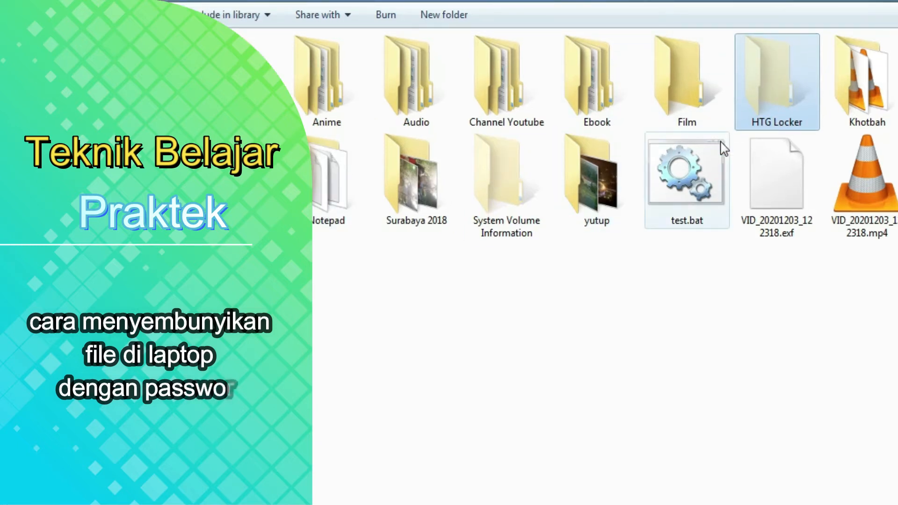
{"action": "left_click", "coordinate": [684, 175]}
{"action": "double_click", "coordinate": [683, 175]}
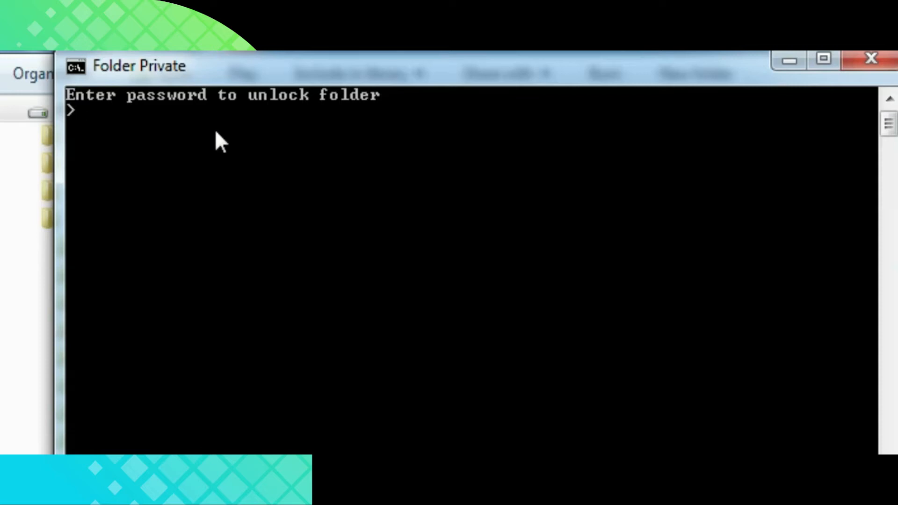
Enter the folder password at the unlock prompt, retyping it once after a correction.
{"action": "type", "text": "test"}
{"action": "key", "text": "BackSpace"}
{"action": "key", "text": "BackSpace"}
{"action": "key", "text": "BackSpace"}
{"action": "key", "text": "BackSpace"}
{"action": "type", "text": "test"}
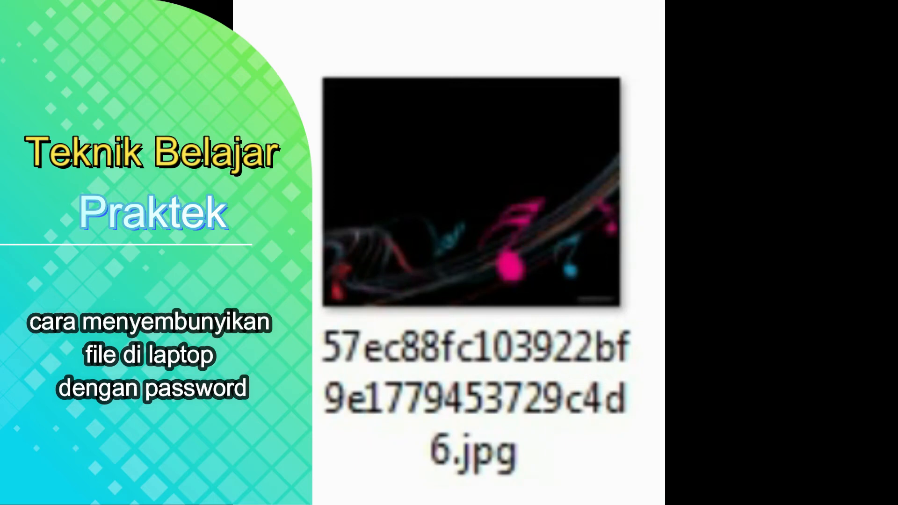
Cut the jpg image and drag it into the Private folder.
{"action": "left_click", "coordinate": [507, 234]}
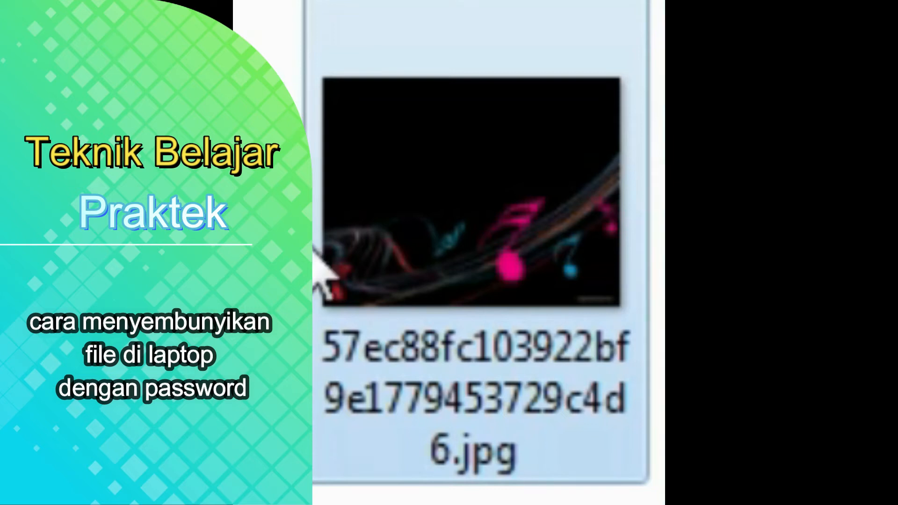
{"action": "key", "text": "ctrl+x"}
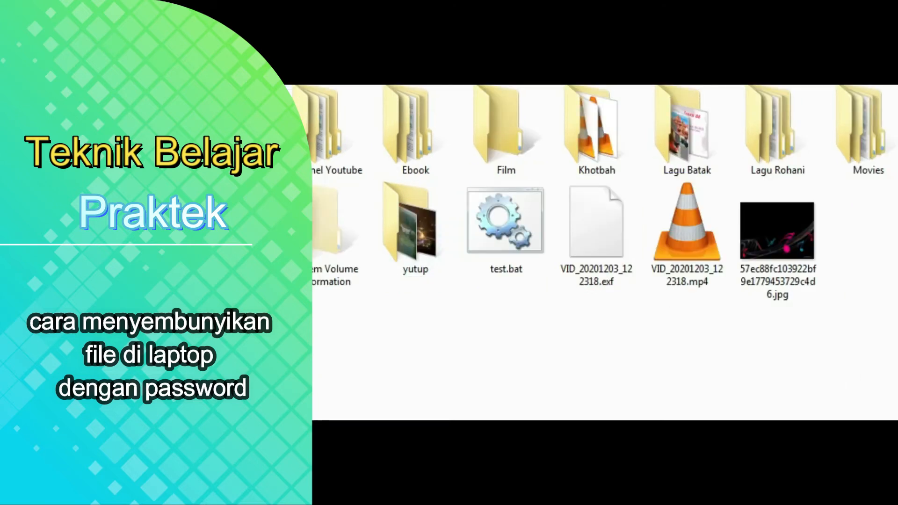
{"action": "left_click", "coordinate": [798, 261]}
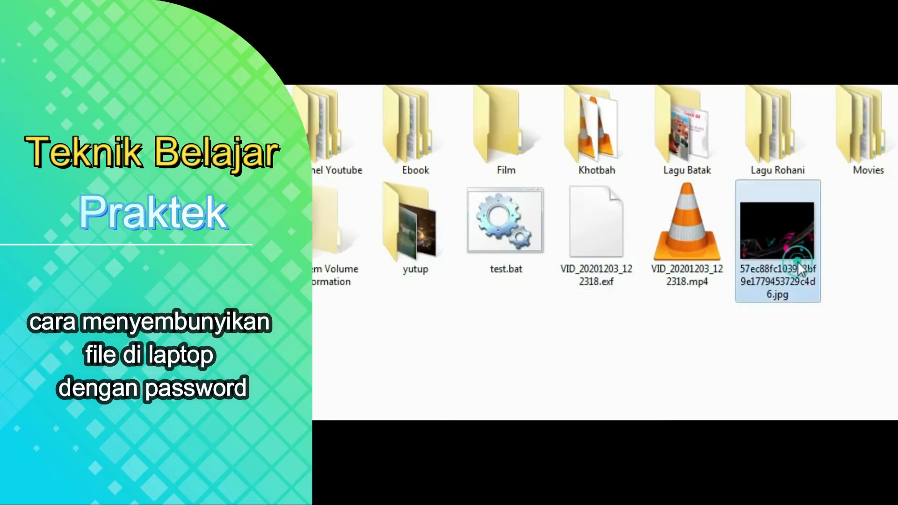
{"action": "left_click_drag", "start_coordinate": [798, 259], "coordinate": [337, 236]}
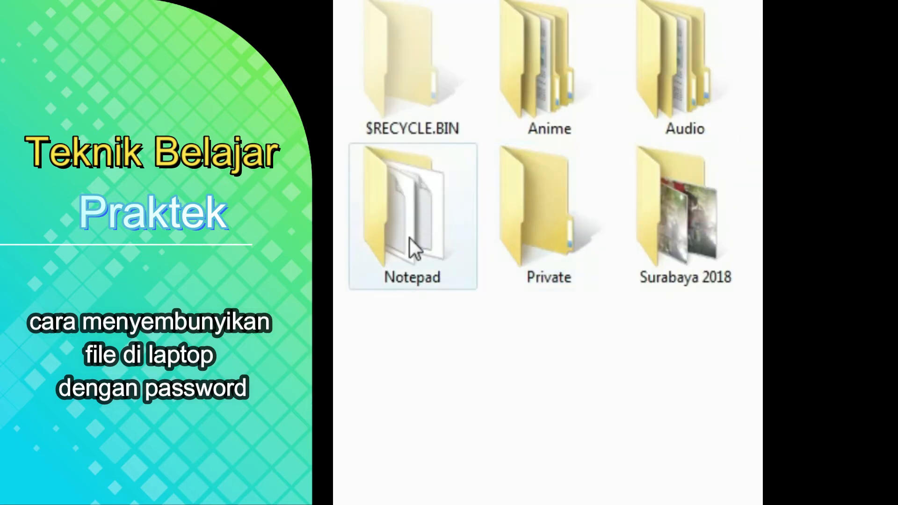
Move the Notepad folder into Private and check that Private holds it alongside the jpg.
{"action": "double_click", "coordinate": [410, 238]}
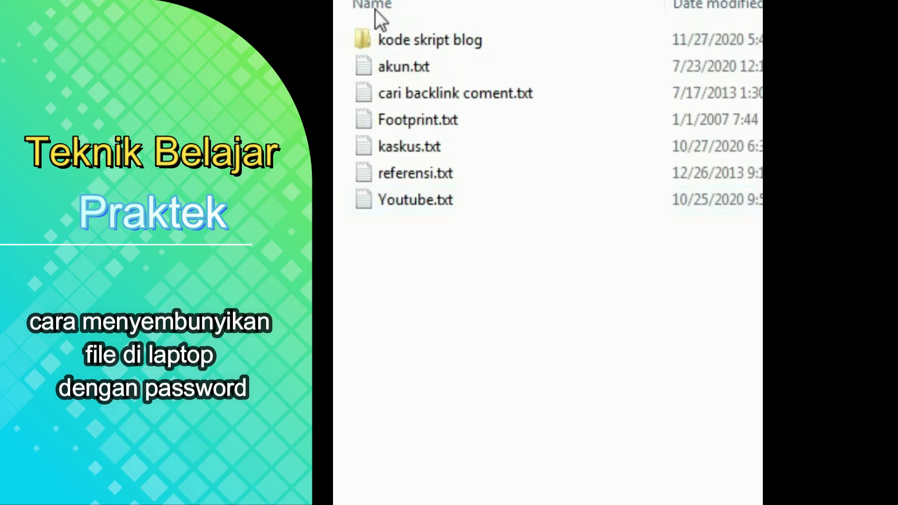
{"action": "key", "text": "alt+Left"}
{"action": "left_click_drag", "start_coordinate": [416, 207], "coordinate": [538, 239]}
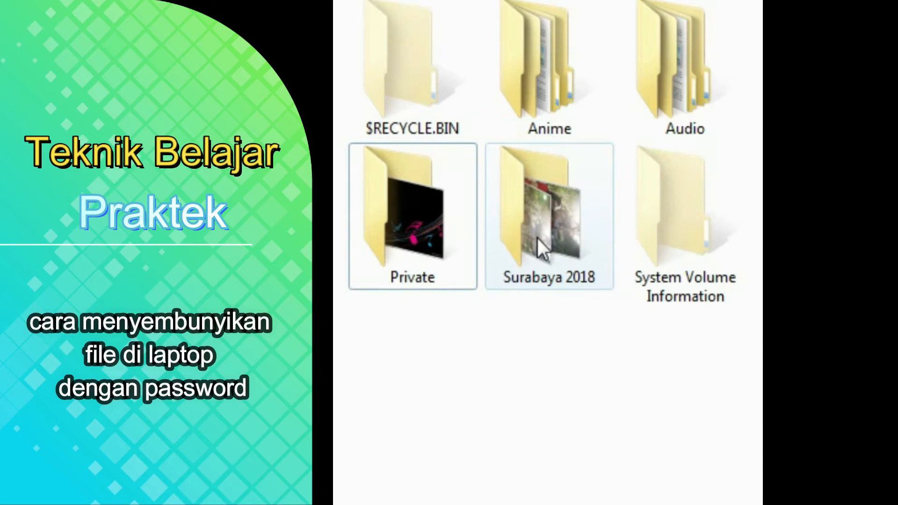
{"action": "double_click", "coordinate": [413, 214]}
{"action": "left_click", "coordinate": [566, 81]}
{"action": "left_click", "coordinate": [434, 57]}
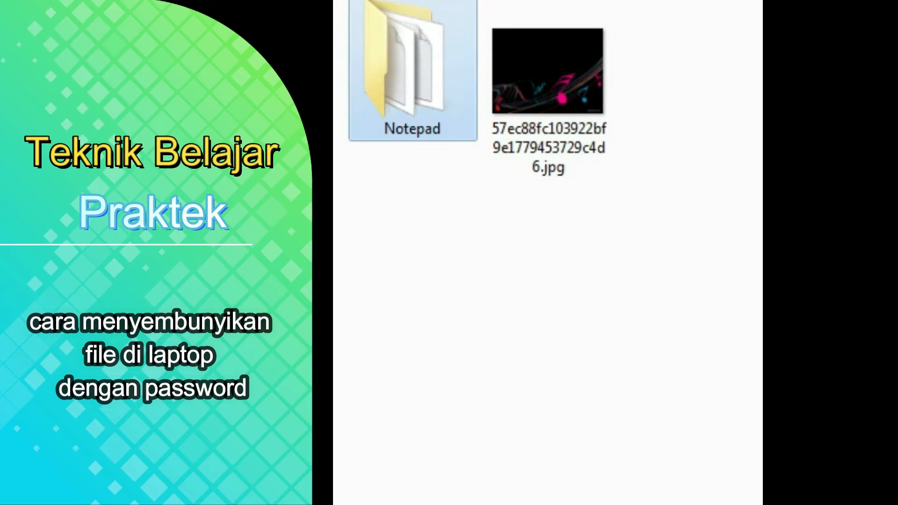
{"action": "key", "text": "BackSpace"}
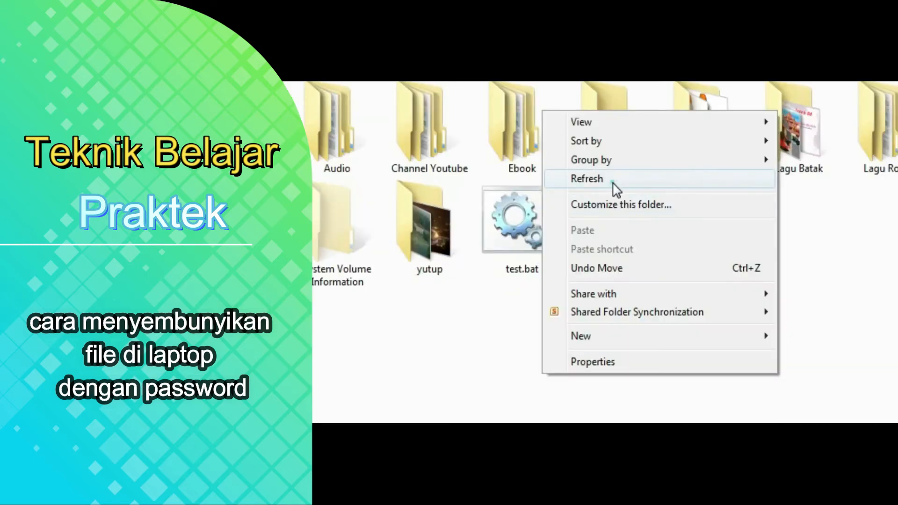
Refresh drive E:, run test.bat and answer Y to lock Private into HTG Locker.
{"action": "left_click", "coordinate": [613, 187]}
{"action": "left_click", "coordinate": [508, 253]}
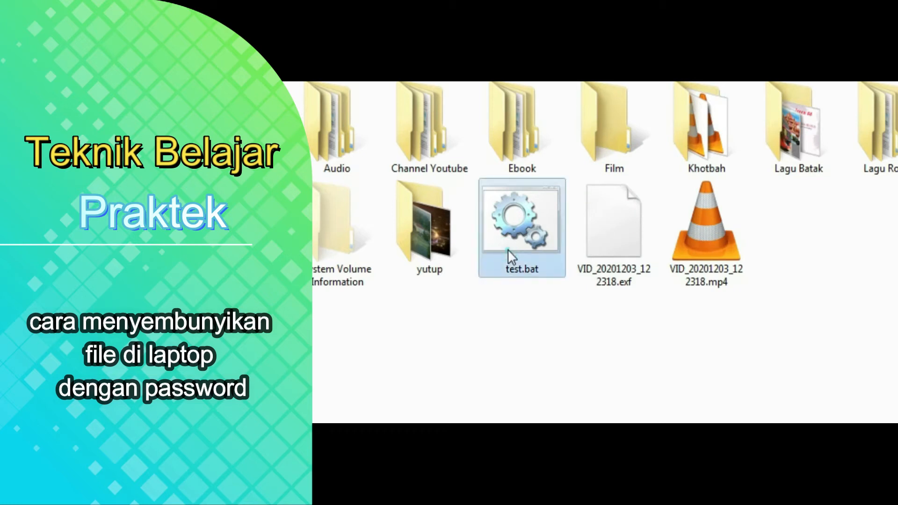
{"action": "double_click", "coordinate": [508, 251]}
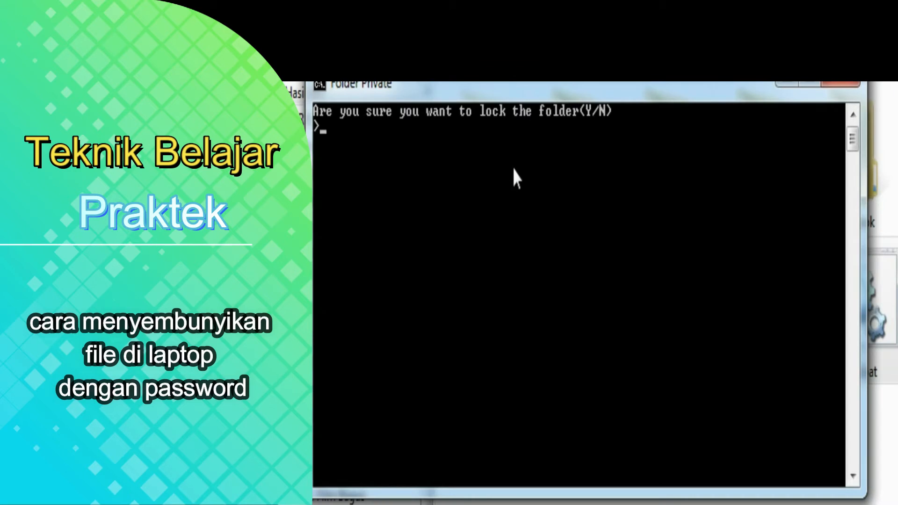
{"action": "type", "text": "Y"}
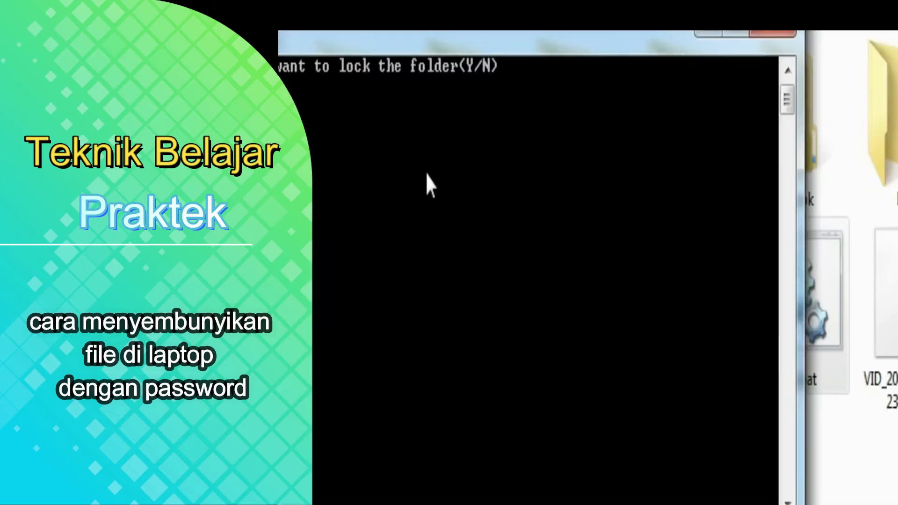
{"action": "key", "text": "Return"}
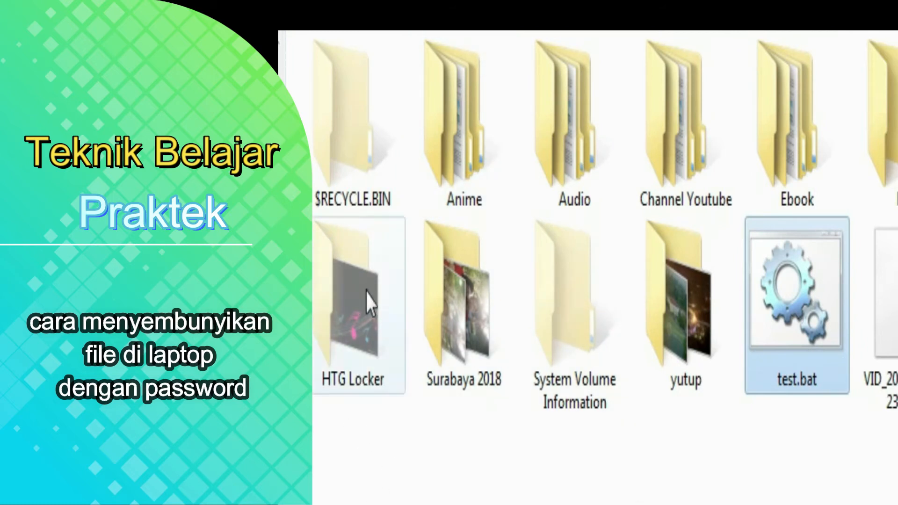
Peek into HTG Locker, then return to the Hasil (E:) drive listing.
{"action": "double_click", "coordinate": [362, 315]}
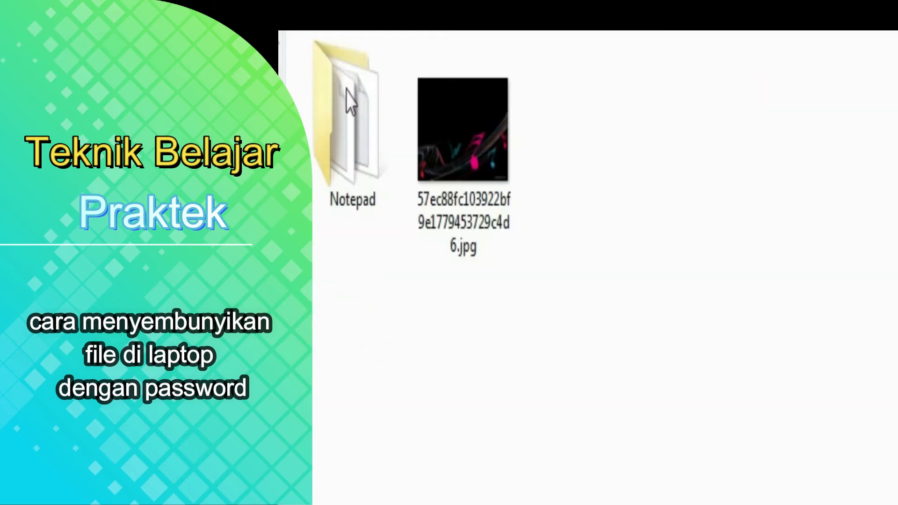
{"action": "key", "text": "alt+Left"}
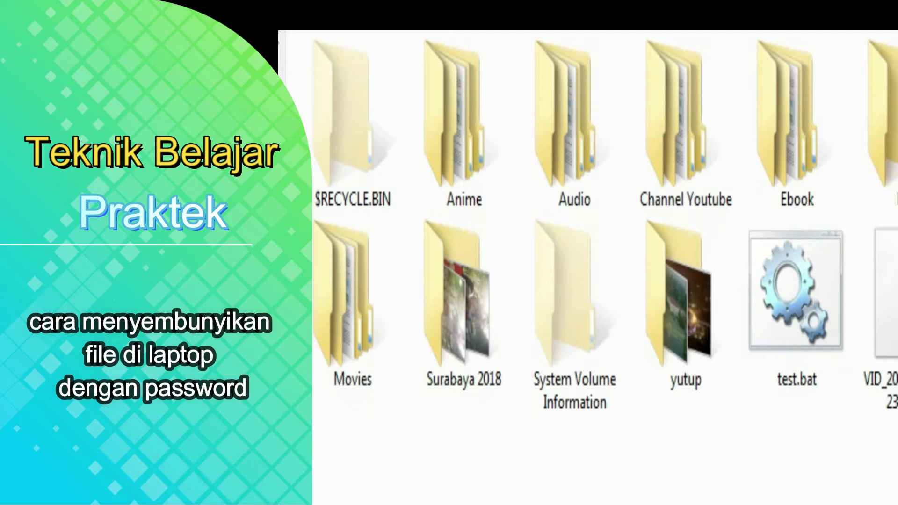
{"action": "key", "text": "alt+Right"}
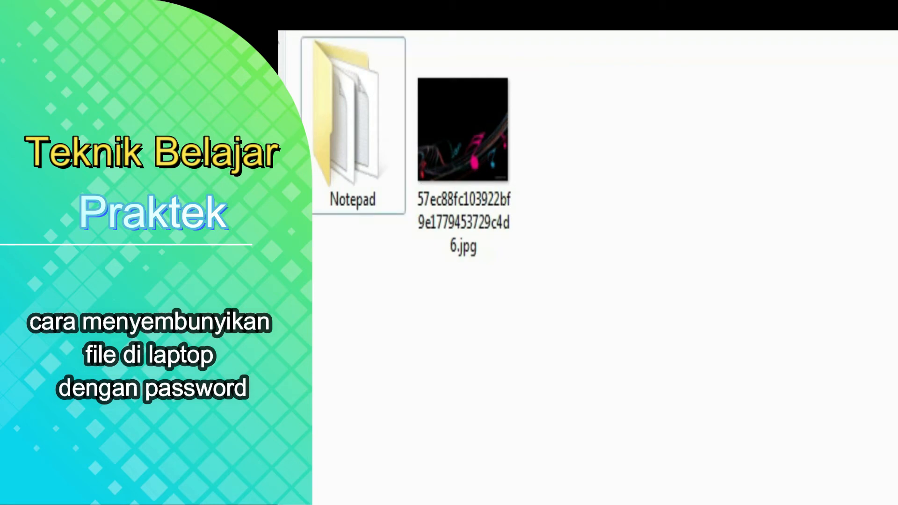
{"action": "key", "text": "alt+Left"}
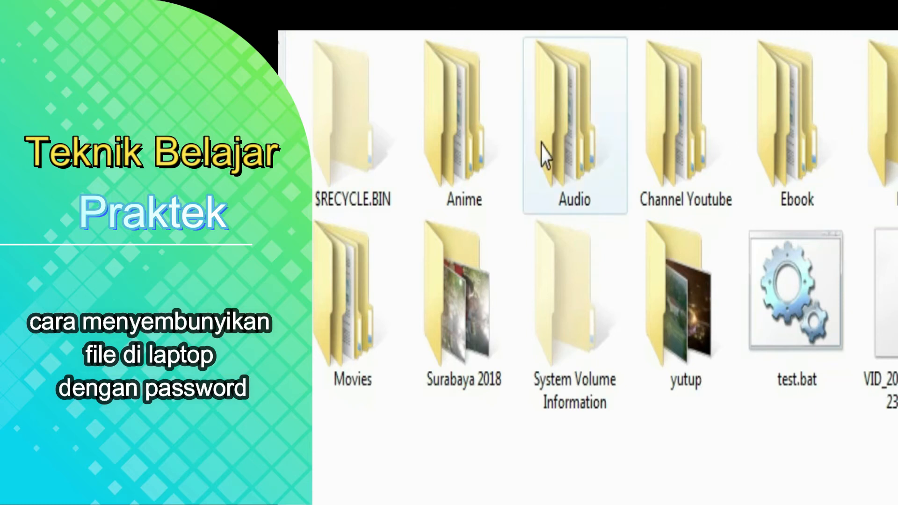
{"action": "mouse_move", "coordinate": [544, 154]}
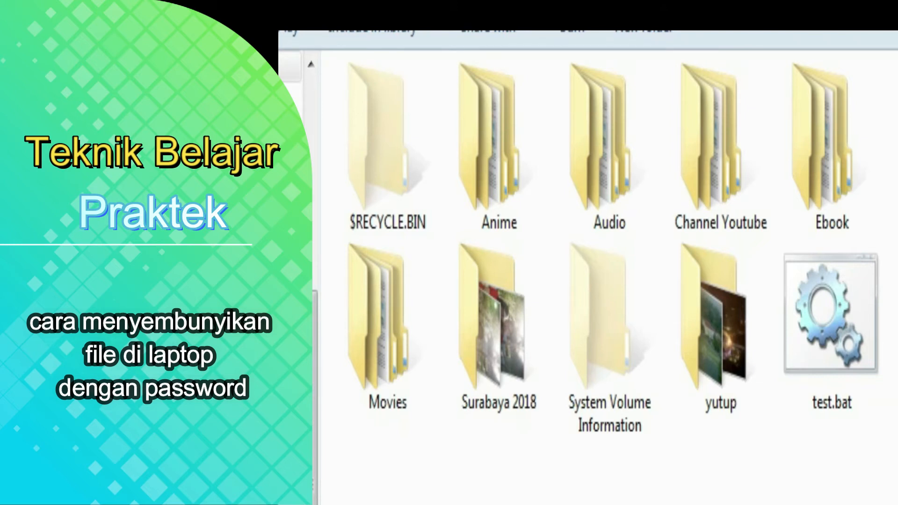
In Folder Options' View settings, select 'Show hidden files, folders, and drives' and apply it.
{"action": "left_click", "coordinate": [187, 32]}
{"action": "mouse_move", "coordinate": [224, 293]}
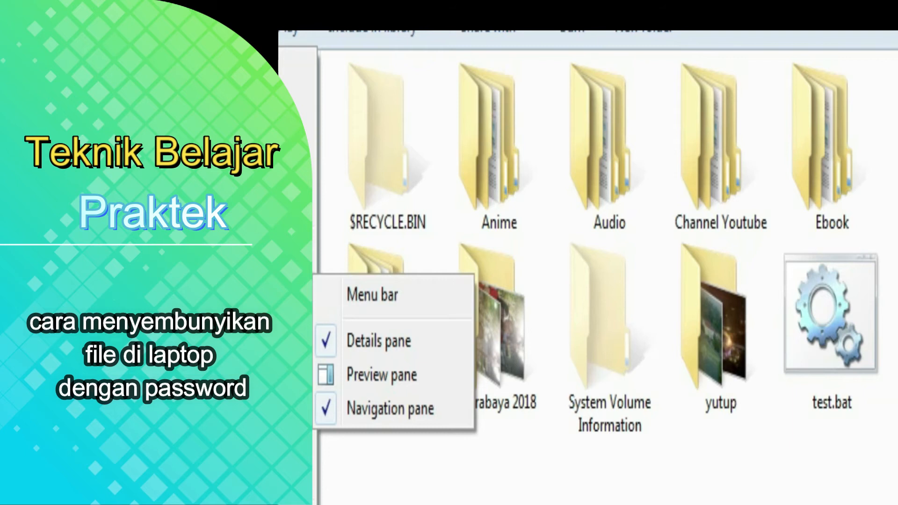
{"action": "left_click", "coordinate": [224, 328]}
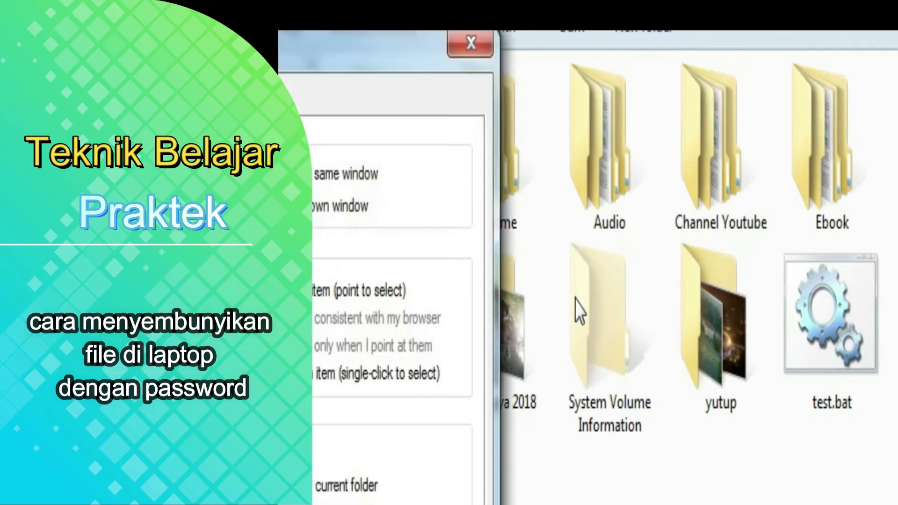
{"action": "left_click", "coordinate": [373, 97]}
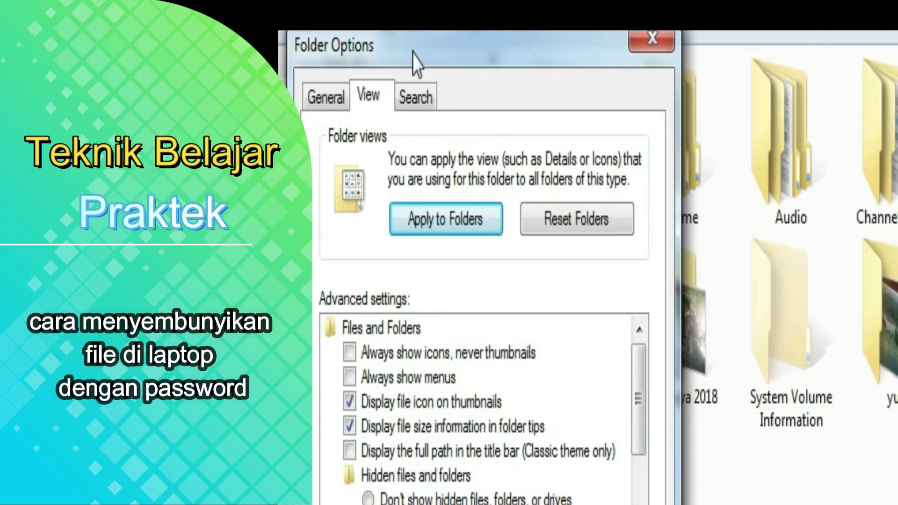
{"action": "left_click", "coordinate": [457, 500]}
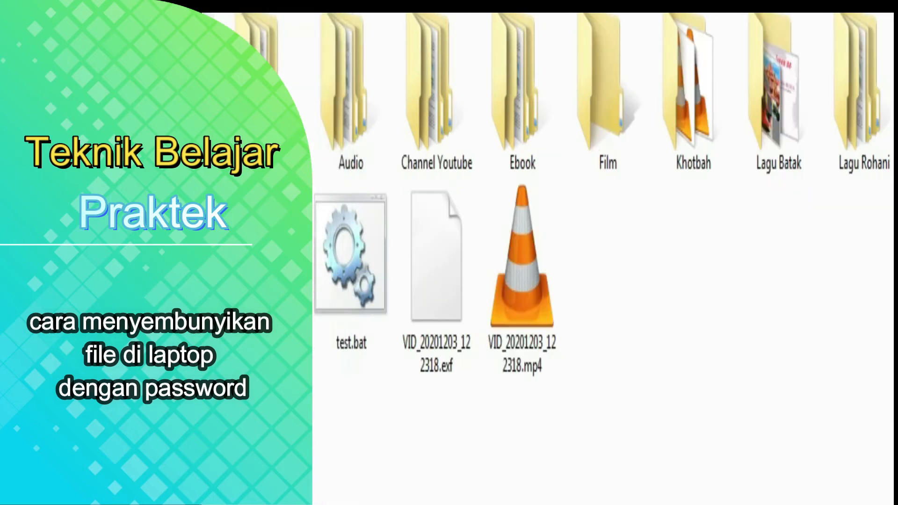
{"action": "right_click", "coordinate": [813, 208]}
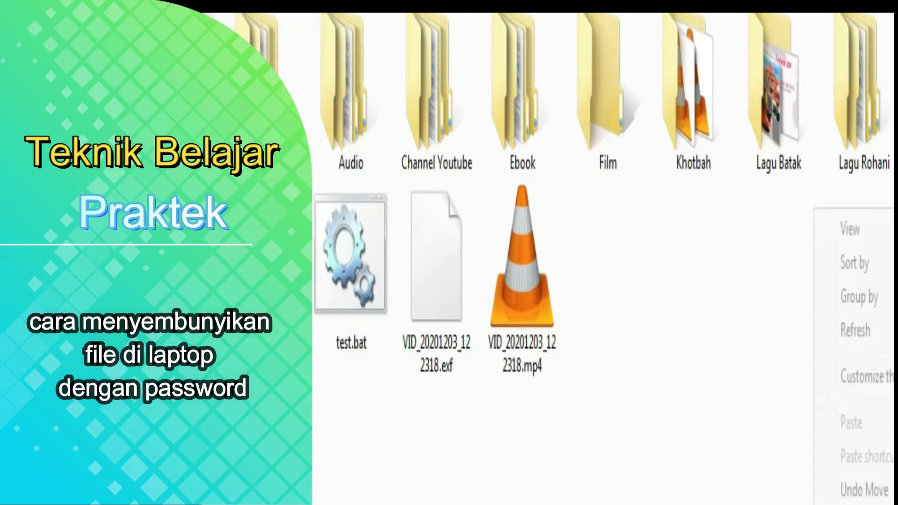
{"action": "left_click", "coordinate": [864, 336]}
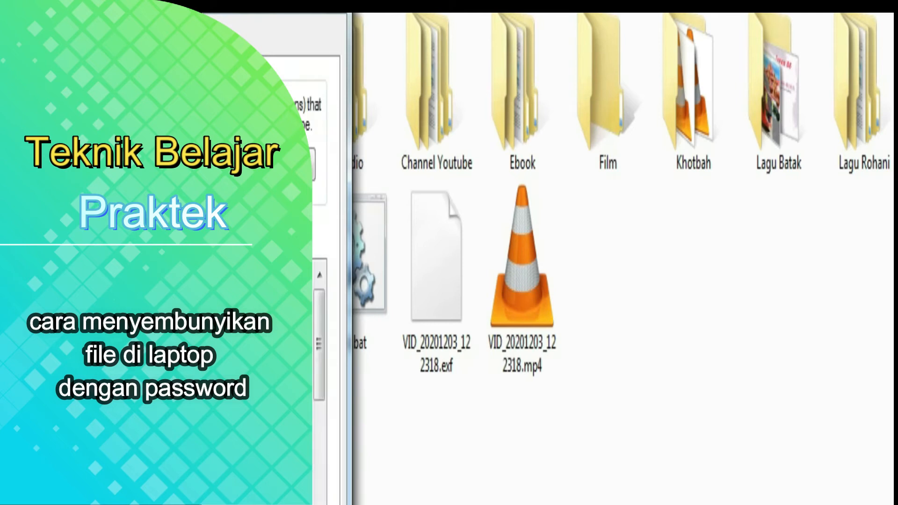
{"action": "left_click", "coordinate": [385, 455]}
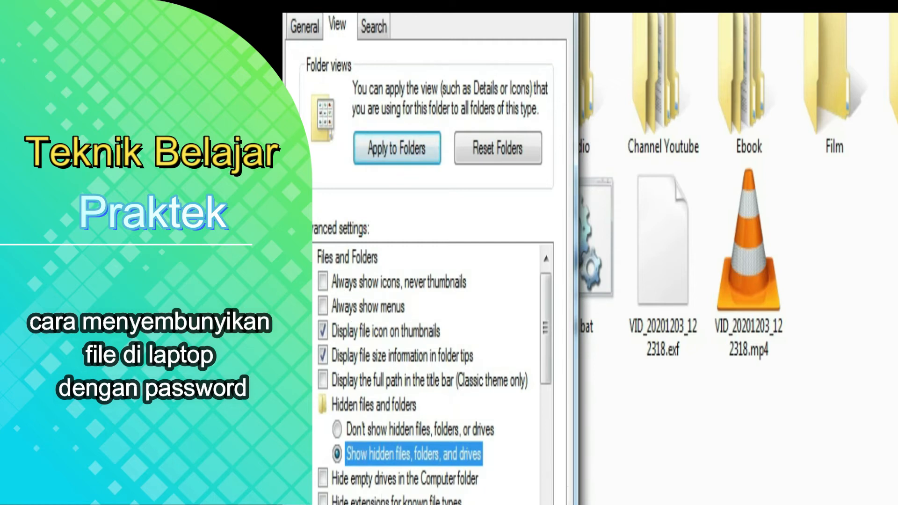
{"action": "key", "text": "alt+a"}
Close Folder Options and open the now-visible HTG Locker folder, then return to the root.
{"action": "key", "text": "Return"}
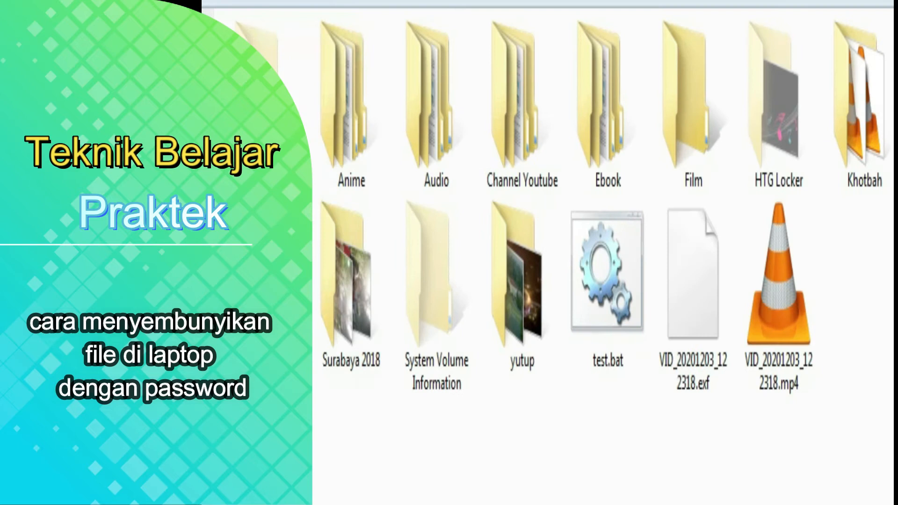
{"action": "left_click", "coordinate": [763, 170]}
{"action": "double_click", "coordinate": [761, 171]}
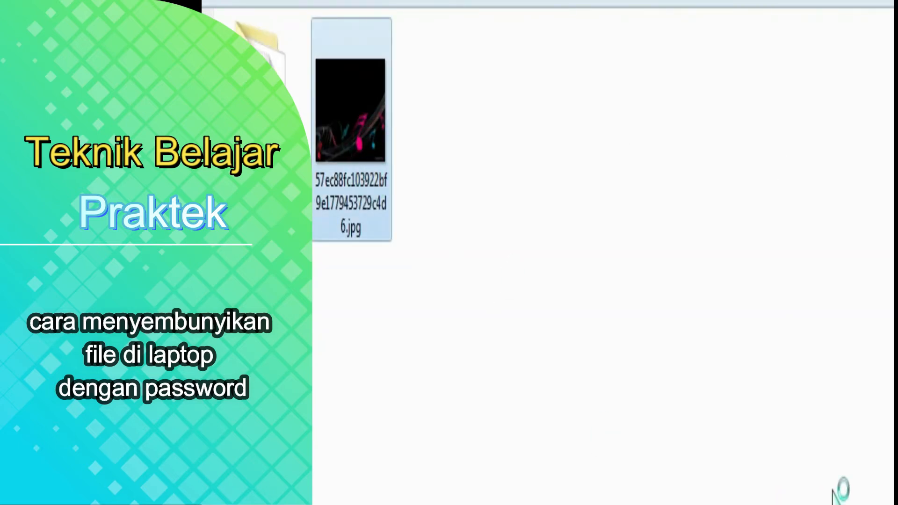
{"action": "key", "text": "BackSpace"}
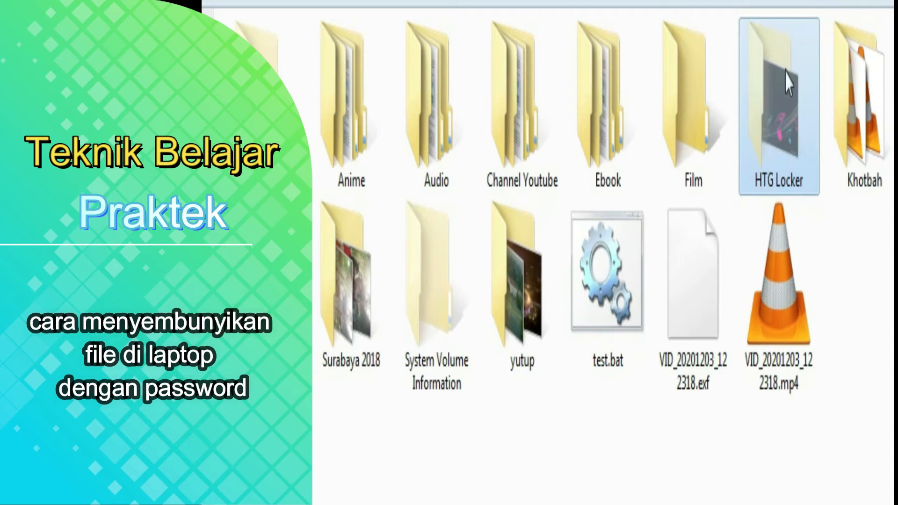
Cut the jpg and Notepad folder from HTG Locker and paste them into the drive root.
{"action": "right_click", "coordinate": [794, 148]}
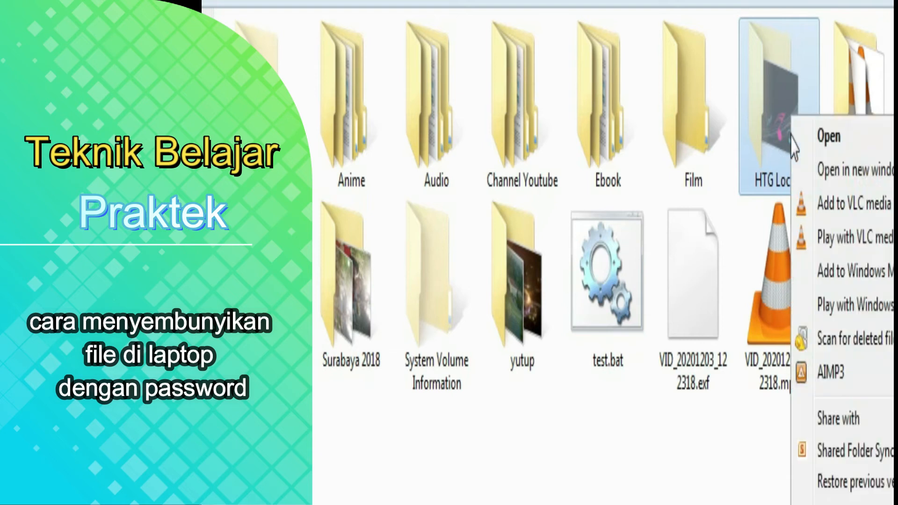
{"action": "left_click", "coordinate": [780, 187]}
{"action": "double_click", "coordinate": [778, 174]}
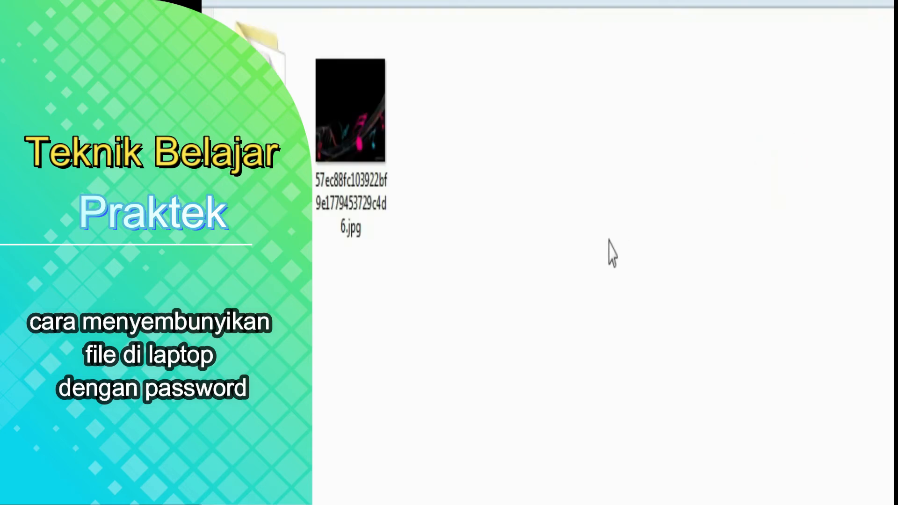
{"action": "left_click_drag", "start_coordinate": [425, 166], "coordinate": [278, 99]}
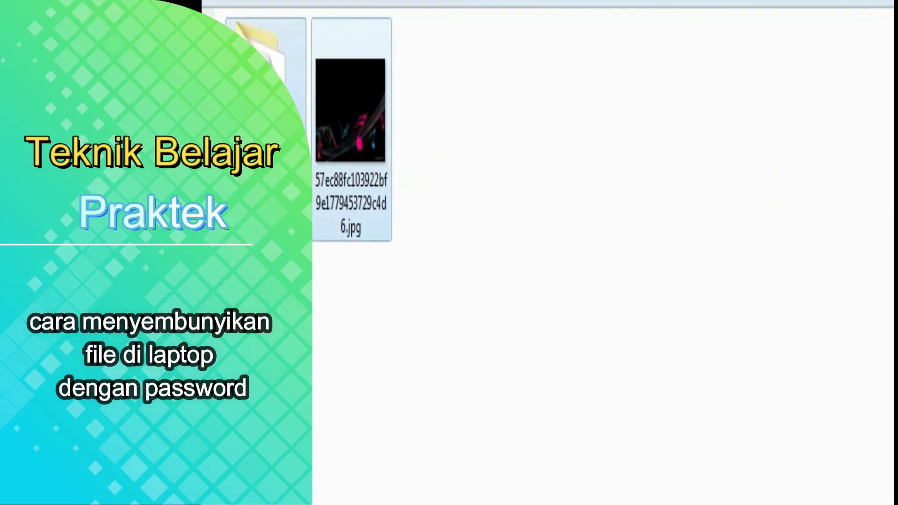
{"action": "key", "text": "ctrl+x"}
{"action": "key", "text": "BackSpace"}
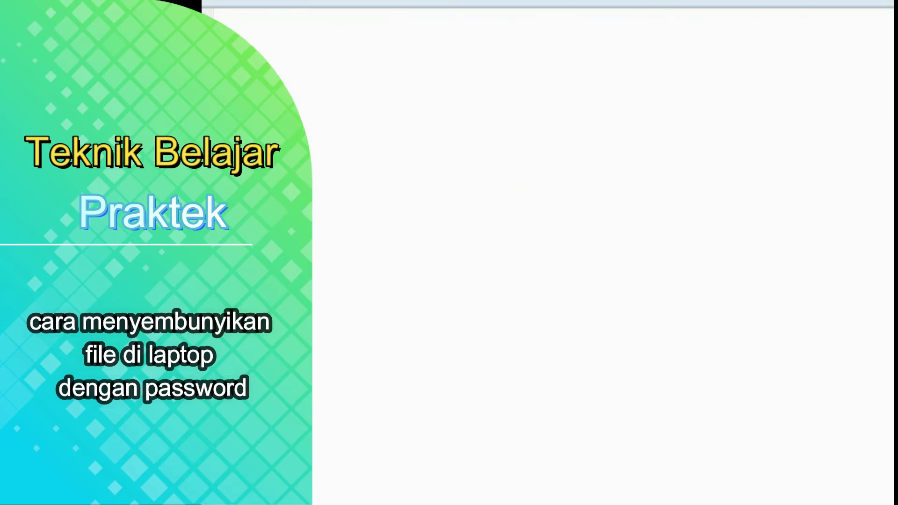
{"action": "key", "text": "ctrl+v"}
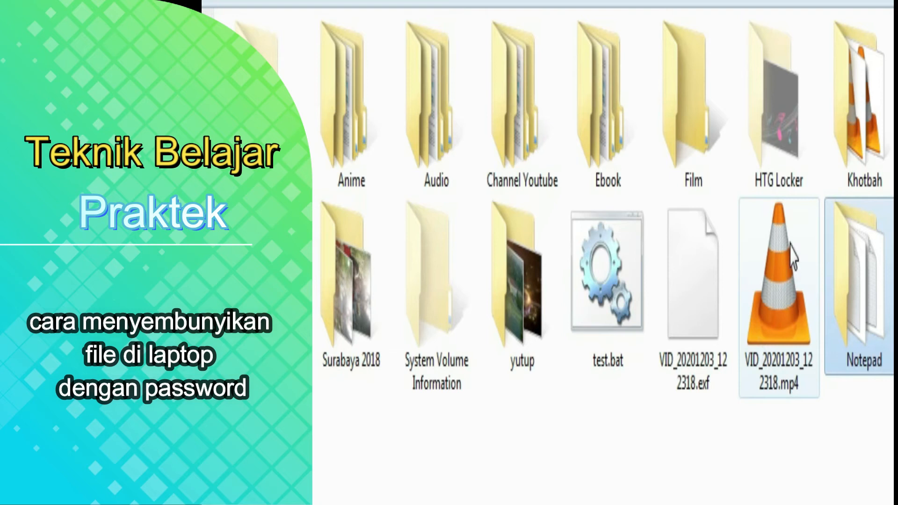
Select HTG Locker together with test.bat, delete them and confirm with Yes.
{"action": "left_click", "coordinate": [795, 126]}
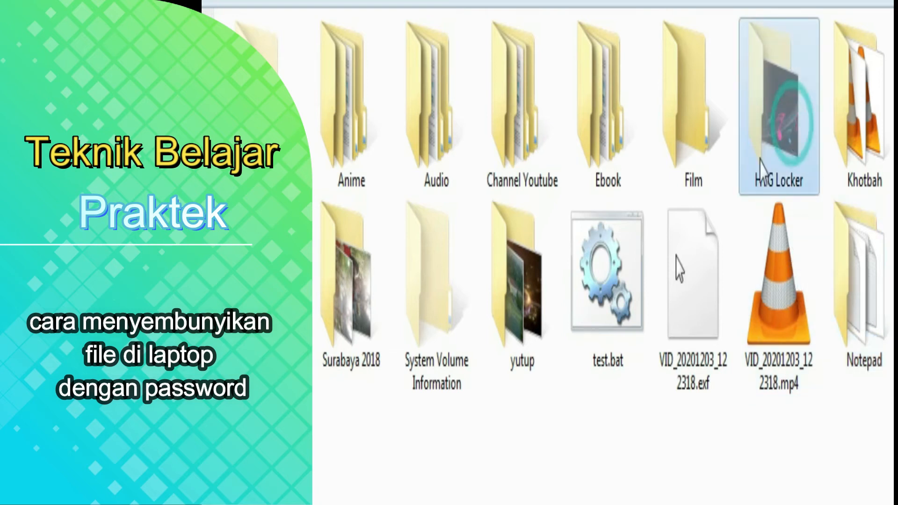
{"action": "left_click", "coordinate": [607, 329], "text": "ctrl"}
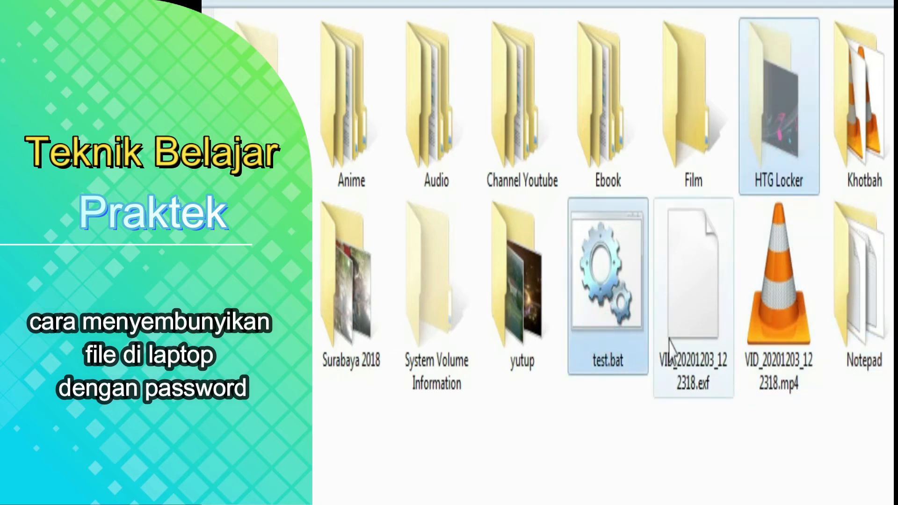
{"action": "right_click", "coordinate": [628, 320]}
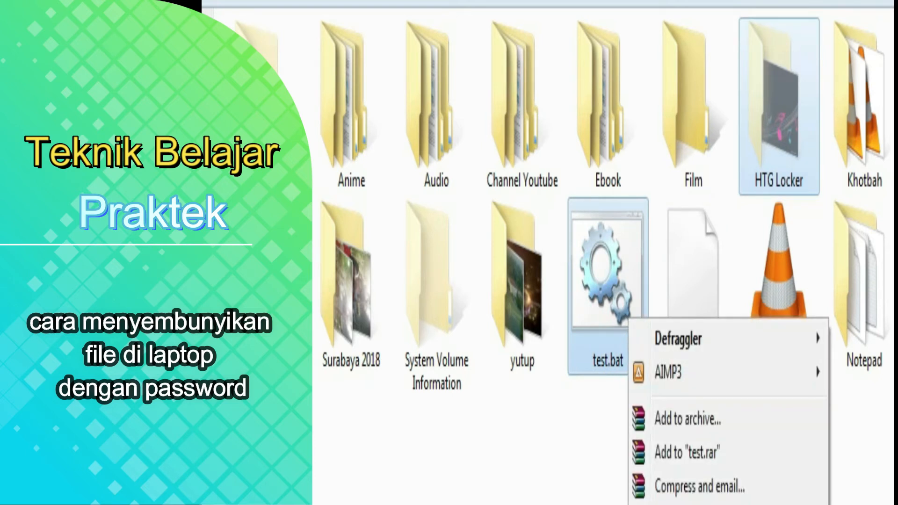
{"action": "left_click", "coordinate": [667, 504]}
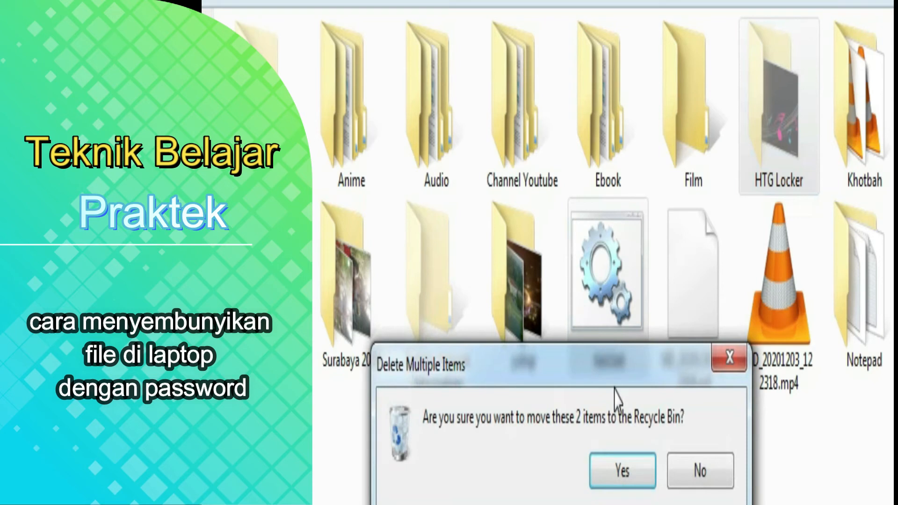
{"action": "left_click", "coordinate": [623, 476]}
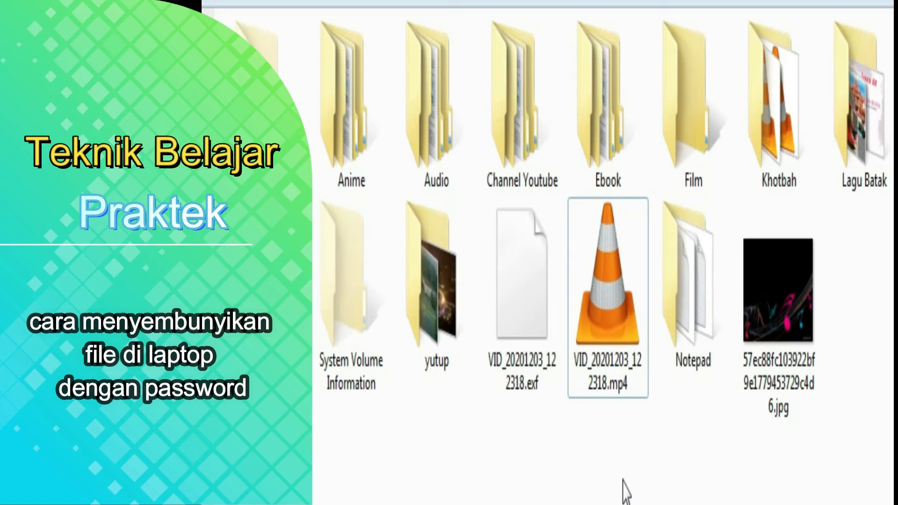
Box-select the Notepad folder and the jpg at the E: drive root.
{"action": "left_click_drag", "start_coordinate": [825, 398], "coordinate": [683, 315]}
{"action": "right_click", "coordinate": [689, 302]}
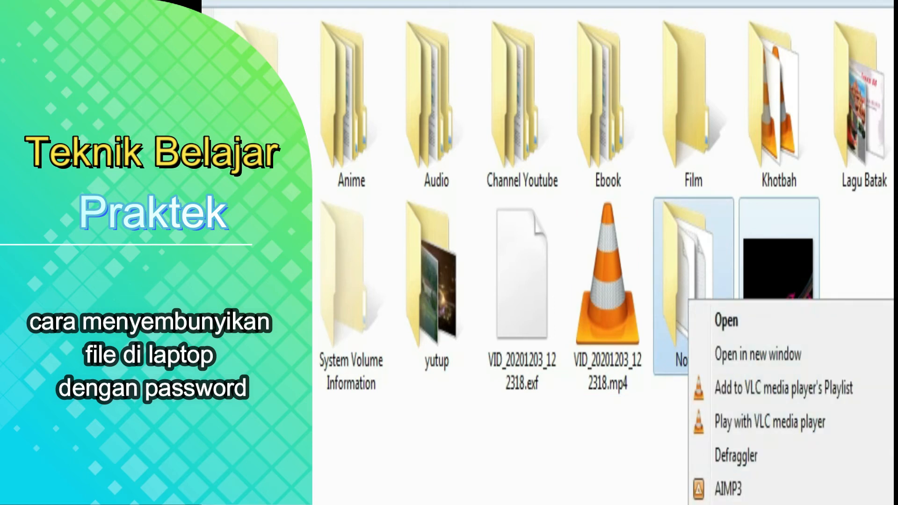
{"action": "left_click", "coordinate": [645, 496]}
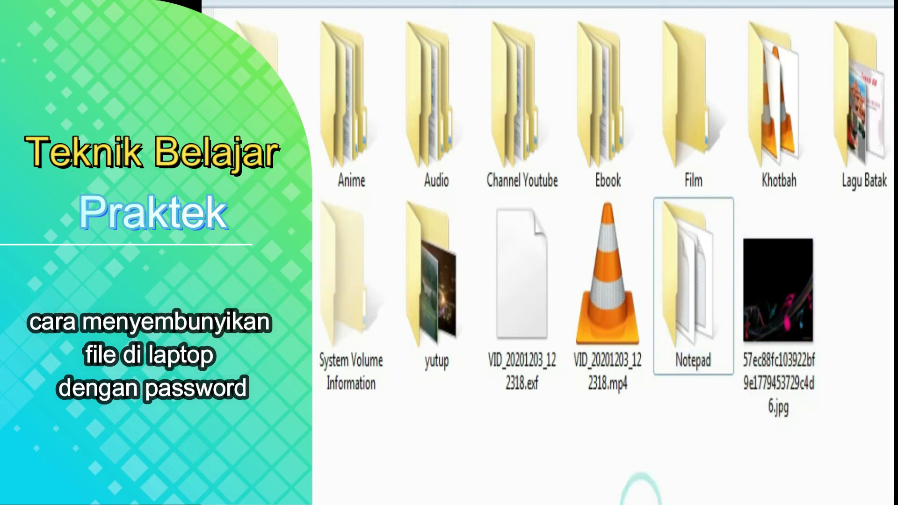
{"action": "left_click_drag", "start_coordinate": [701, 456], "coordinate": [772, 314]}
{"action": "right_click", "coordinate": [772, 306]}
{"action": "left_click", "coordinate": [655, 496]}
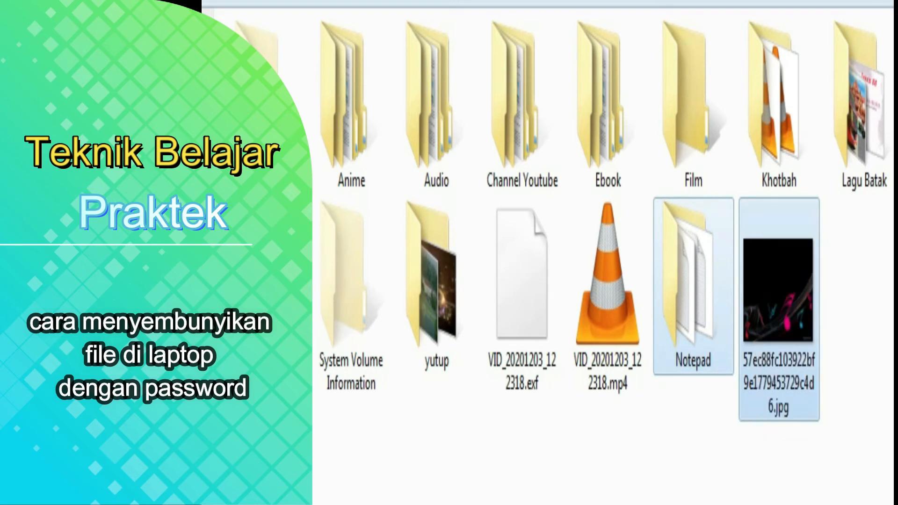
{"action": "key", "text": "super"}
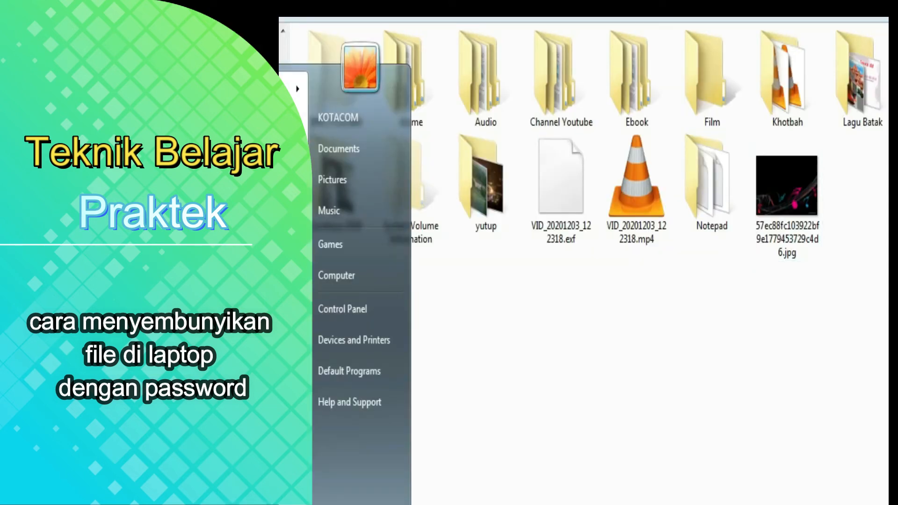
{"action": "left_click", "coordinate": [781, 321]}
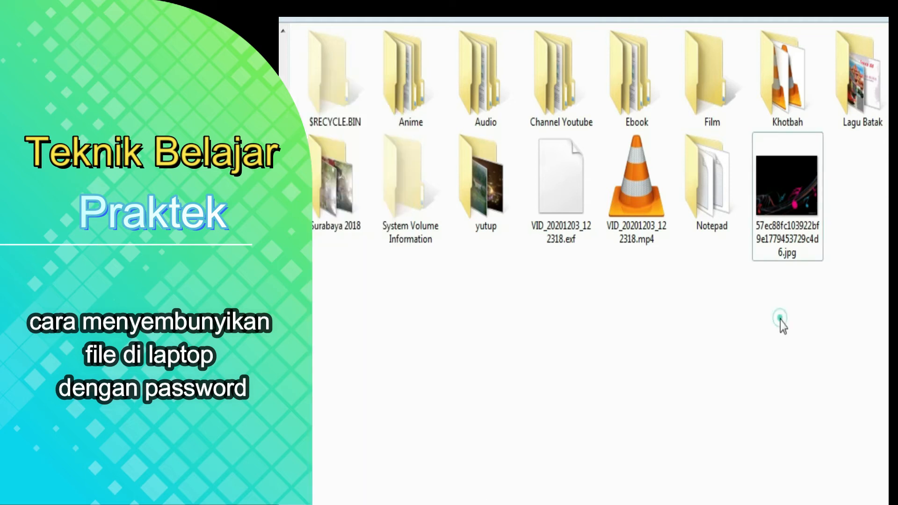
{"action": "left_click_drag", "start_coordinate": [707, 253], "coordinate": [708, 316]}
{"action": "left_click_drag", "start_coordinate": [840, 175], "coordinate": [723, 196]}
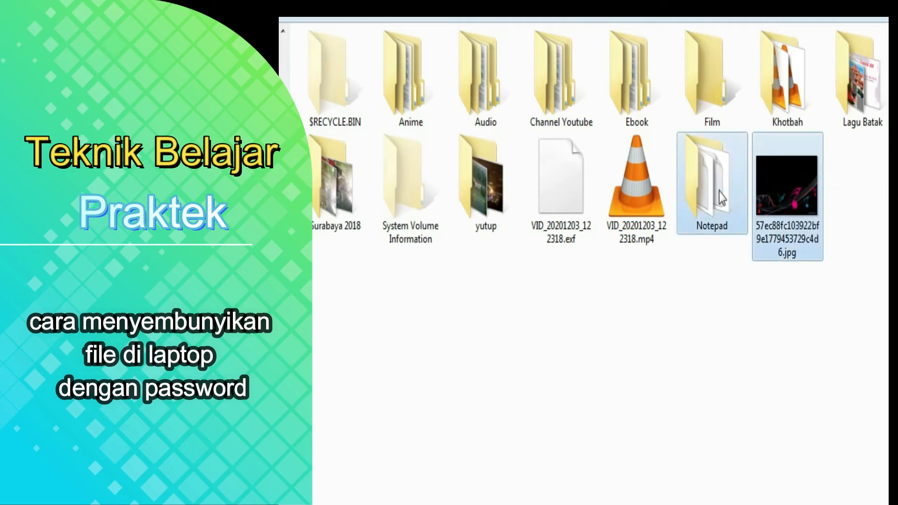
Start Add to archive for the Notepad folder and jpg, then cancel that first attempt.
{"action": "right_click", "coordinate": [698, 197]}
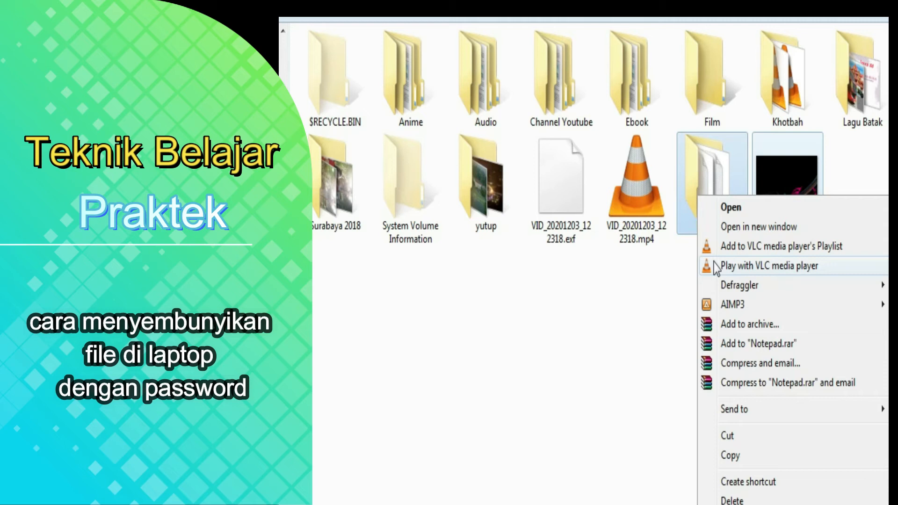
{"action": "left_click", "coordinate": [748, 330]}
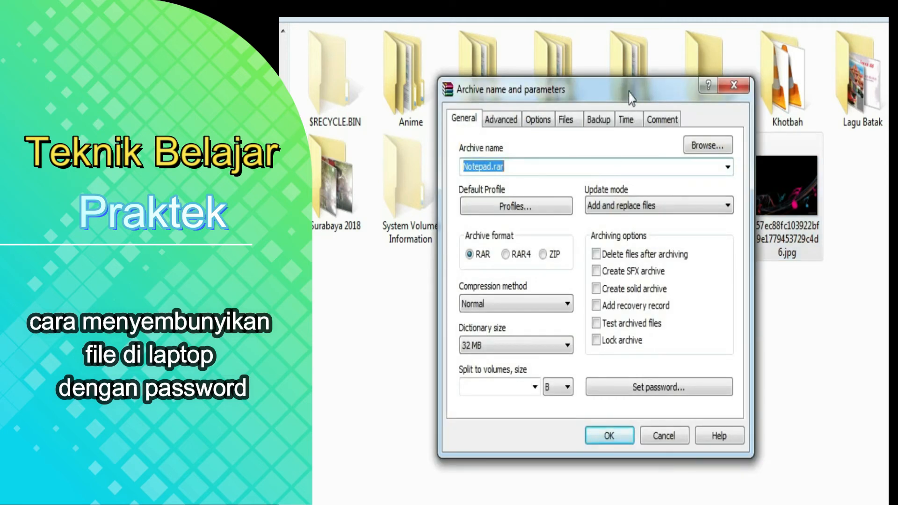
{"action": "left_click_drag", "start_coordinate": [659, 94], "coordinate": [576, 161]}
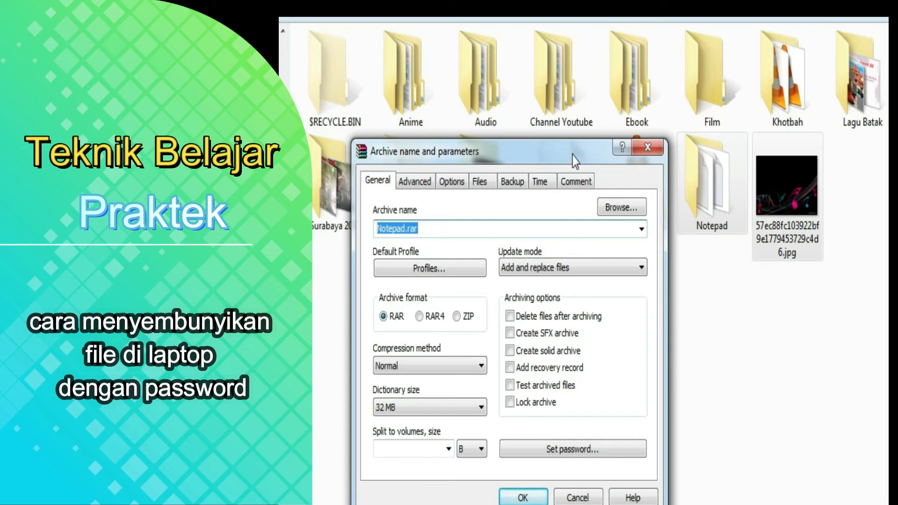
{"action": "left_click", "coordinate": [648, 147]}
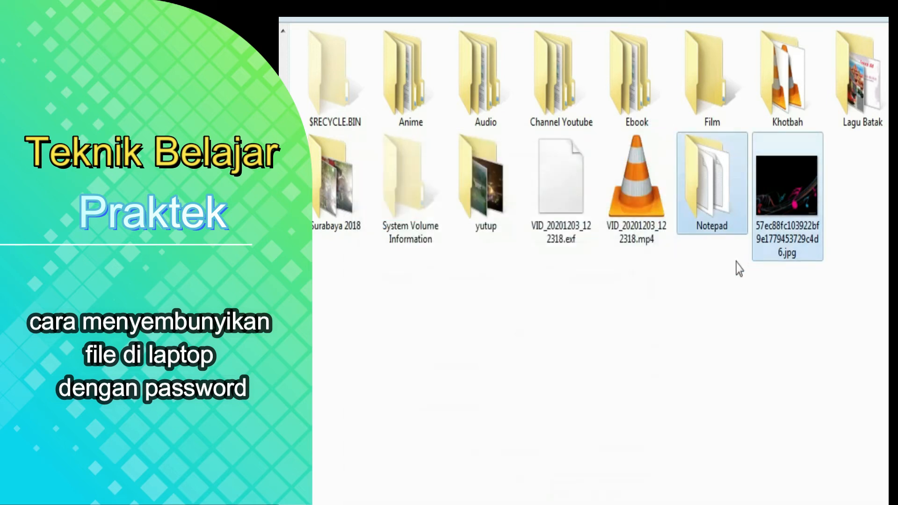
Reopen Add to archive and review the Advanced, Options, Files, Backup and Time pages before returning to General.
{"action": "right_click", "coordinate": [718, 210]}
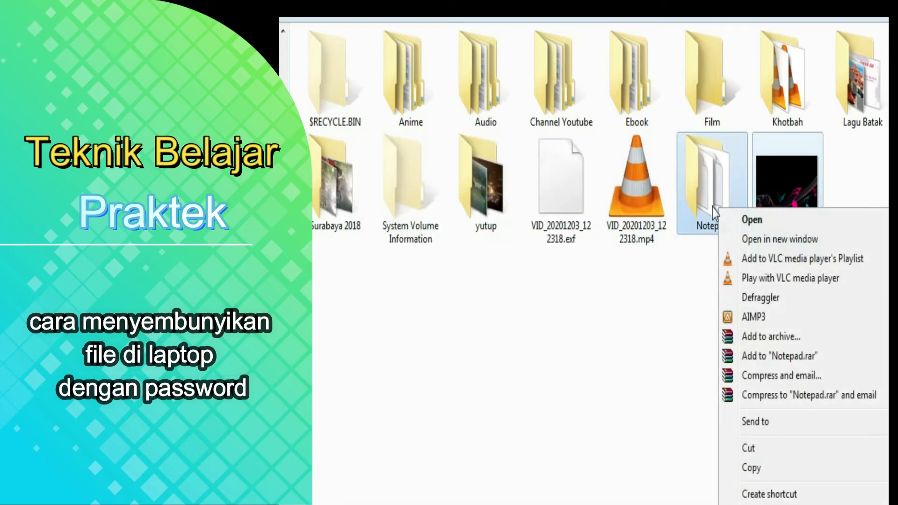
{"action": "left_click", "coordinate": [777, 336]}
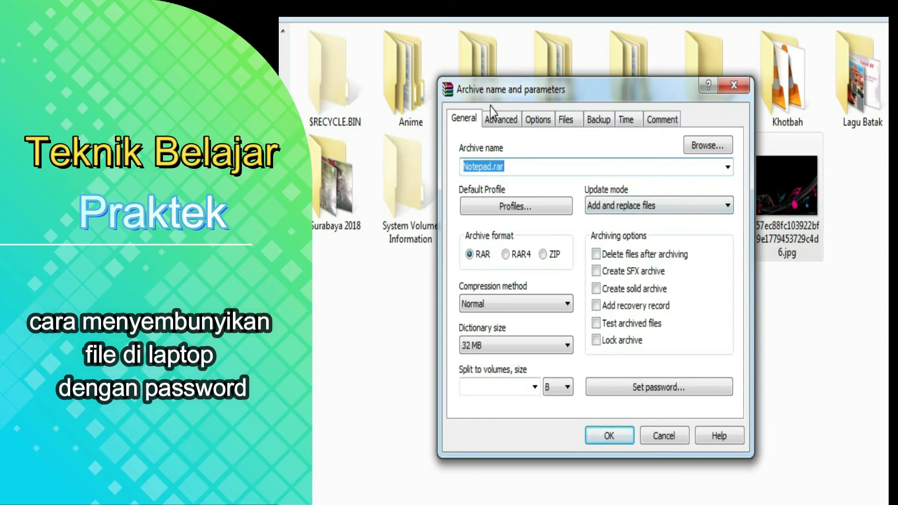
{"action": "left_click", "coordinate": [503, 119]}
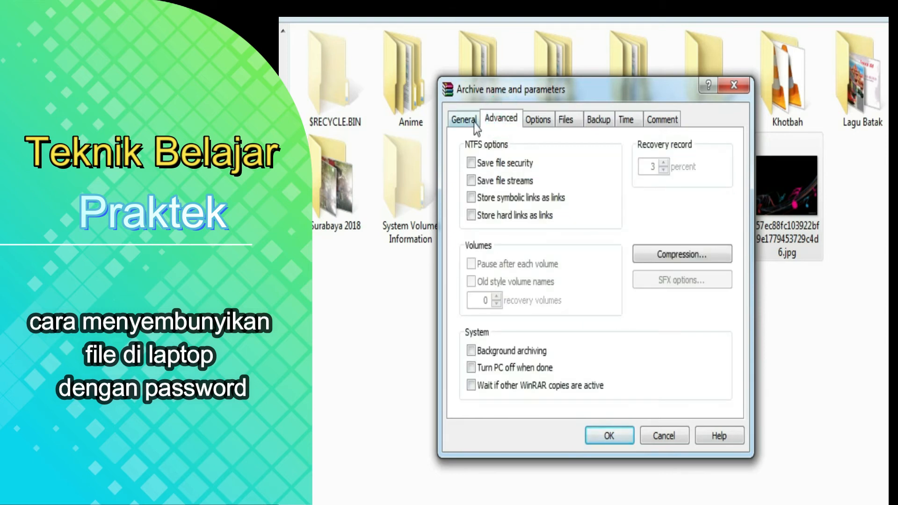
{"action": "left_click", "coordinate": [532, 123]}
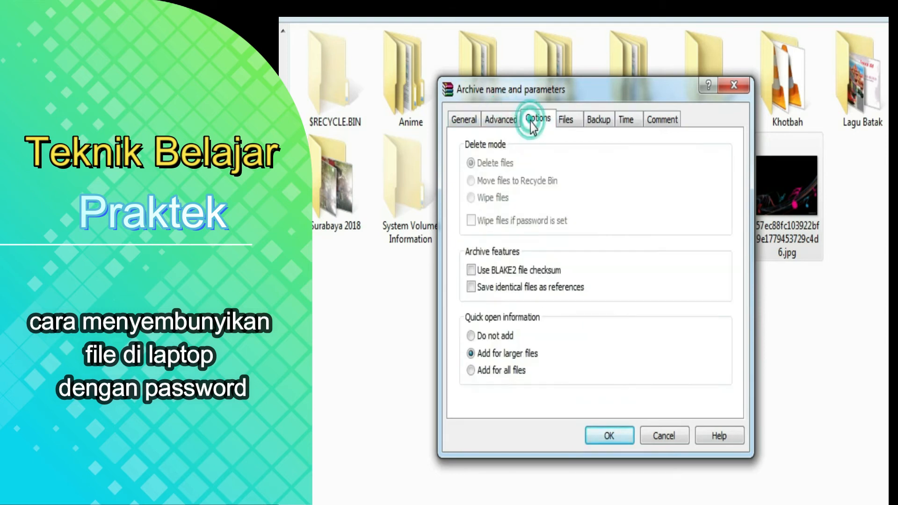
{"action": "left_click", "coordinate": [501, 119]}
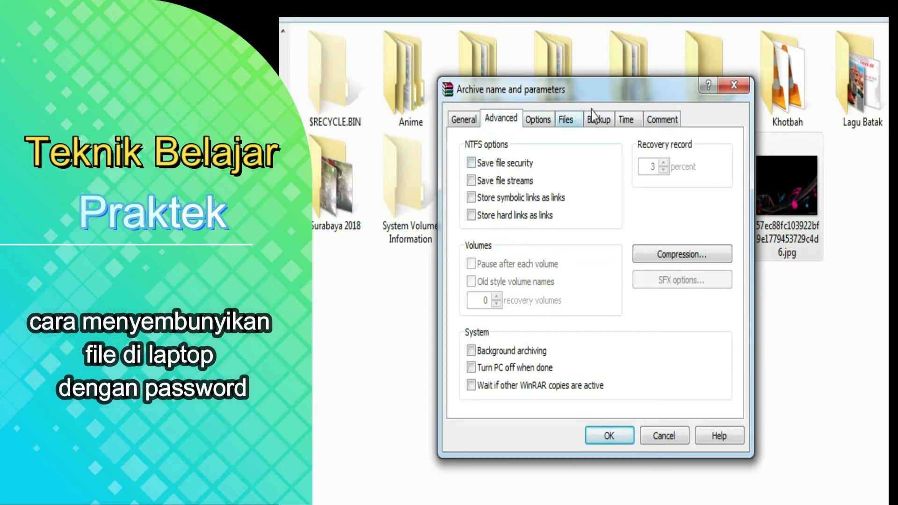
{"action": "left_click", "coordinate": [552, 122]}
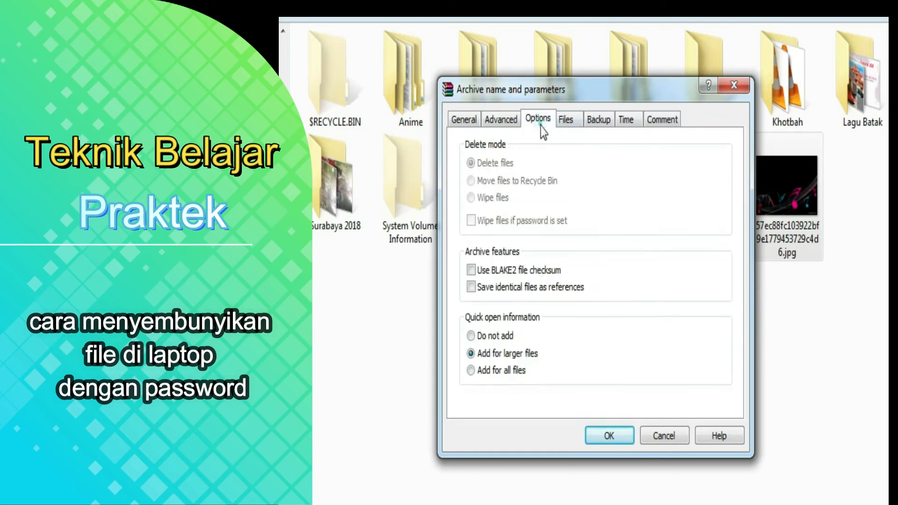
{"action": "left_click", "coordinate": [564, 122]}
{"action": "left_click", "coordinate": [600, 125]}
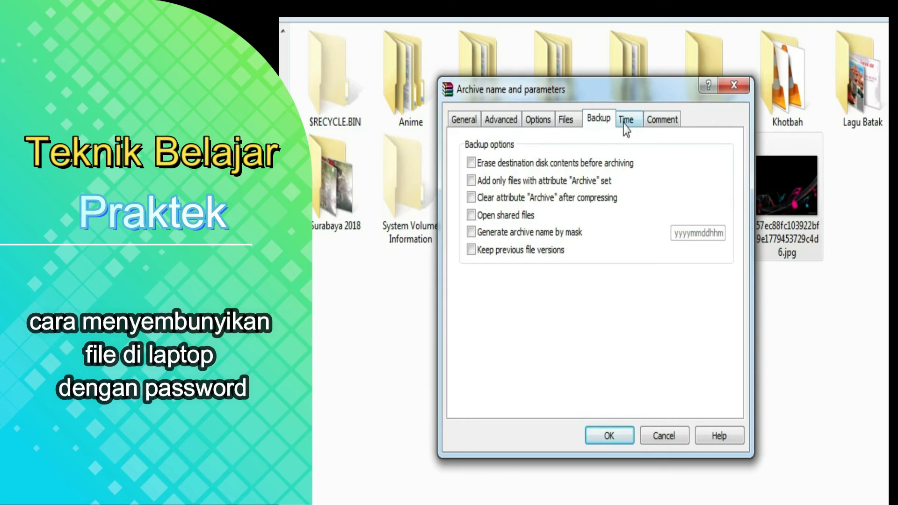
{"action": "left_click", "coordinate": [626, 121]}
{"action": "left_click", "coordinate": [463, 118]}
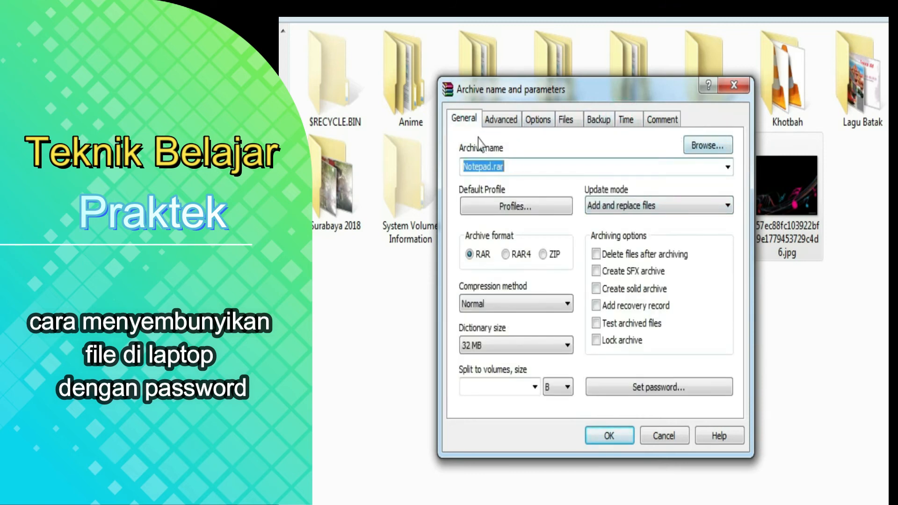
Rename the archive file from Notepad to test so it saves as E:\test.rar.
{"action": "left_click", "coordinate": [709, 147]}
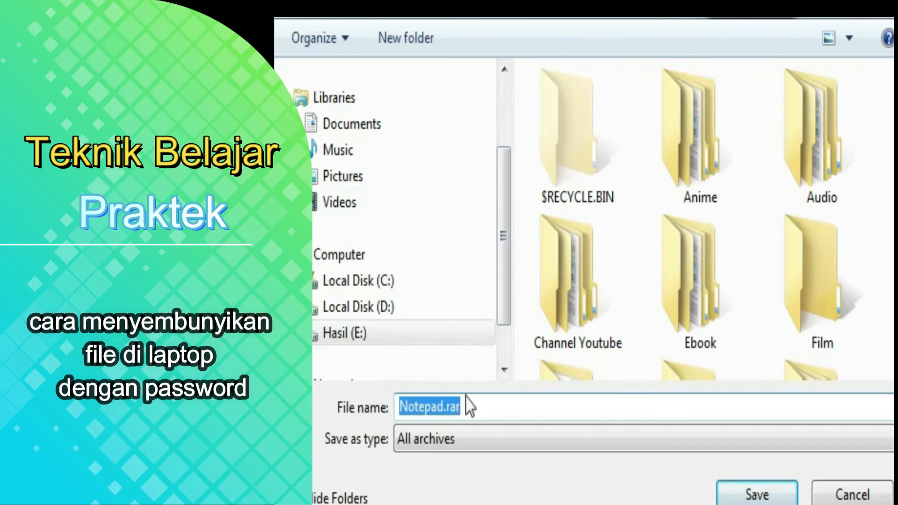
{"action": "left_click", "coordinate": [446, 406]}
{"action": "left_click_drag", "start_coordinate": [445, 407], "coordinate": [387, 406]}
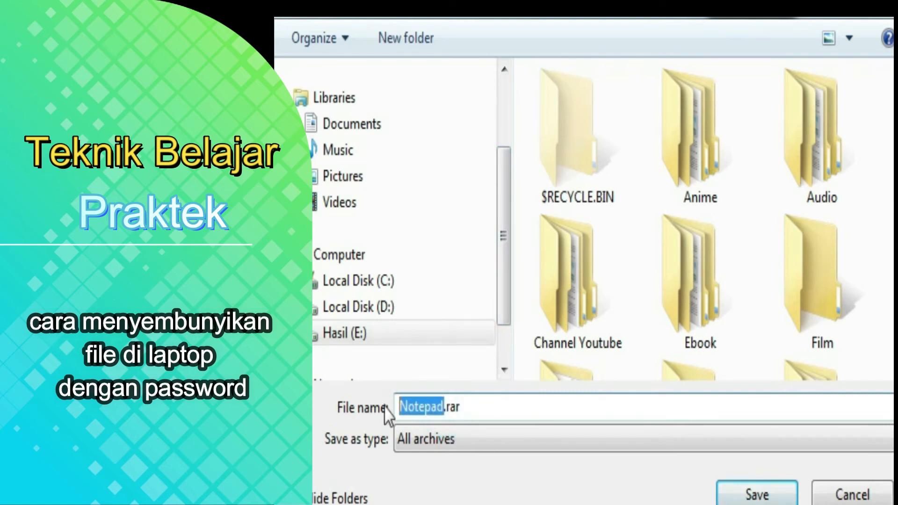
{"action": "type", "text": "test"}
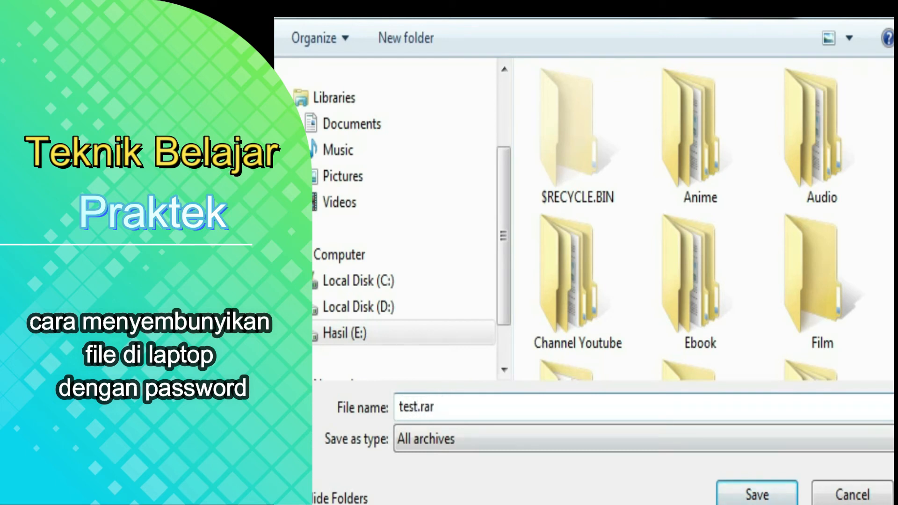
{"action": "left_click", "coordinate": [732, 491]}
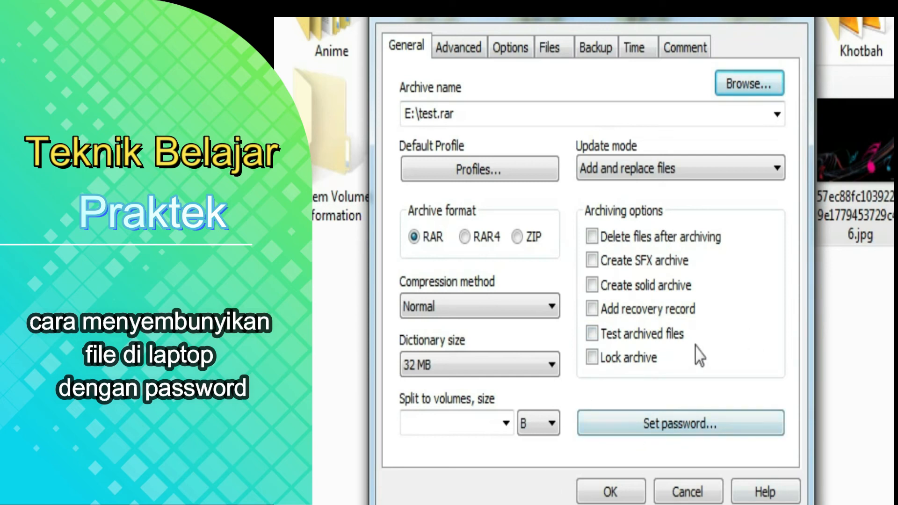
Protect the new test.rar archive with a password, entering the chosen password and confirming it.
{"action": "left_click", "coordinate": [607, 435]}
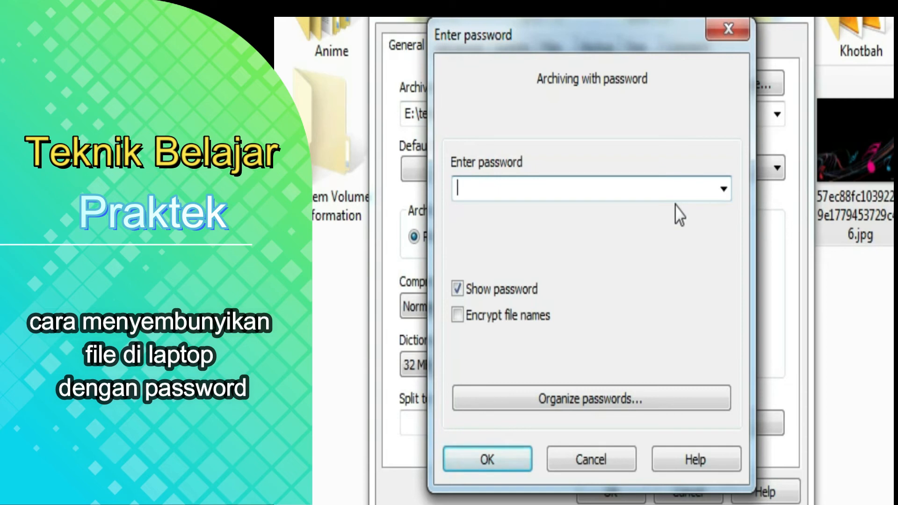
{"action": "type", "text": "test"}
{"action": "left_click", "coordinate": [499, 458]}
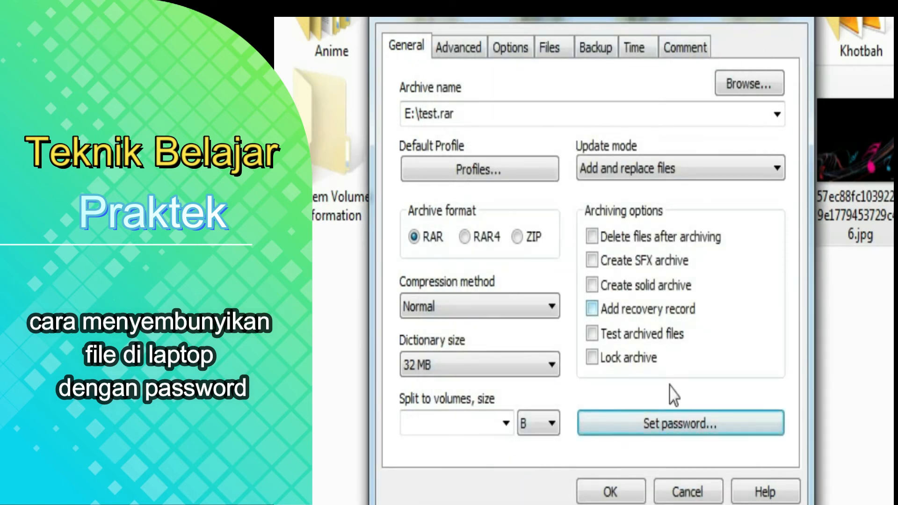
Create the password-protected test.rar (65.1 KB) and check it appears in the Hasil (E:) folder.
{"action": "left_click", "coordinate": [624, 493]}
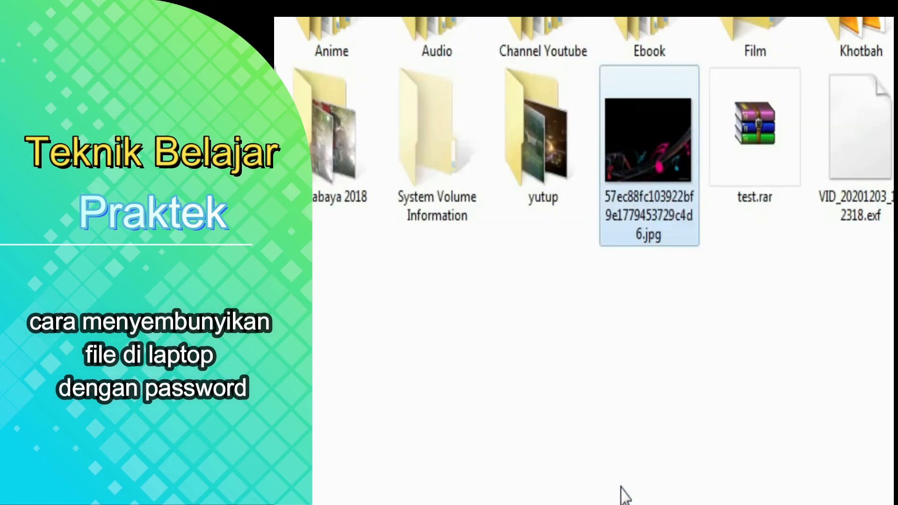
{"action": "left_click", "coordinate": [771, 325]}
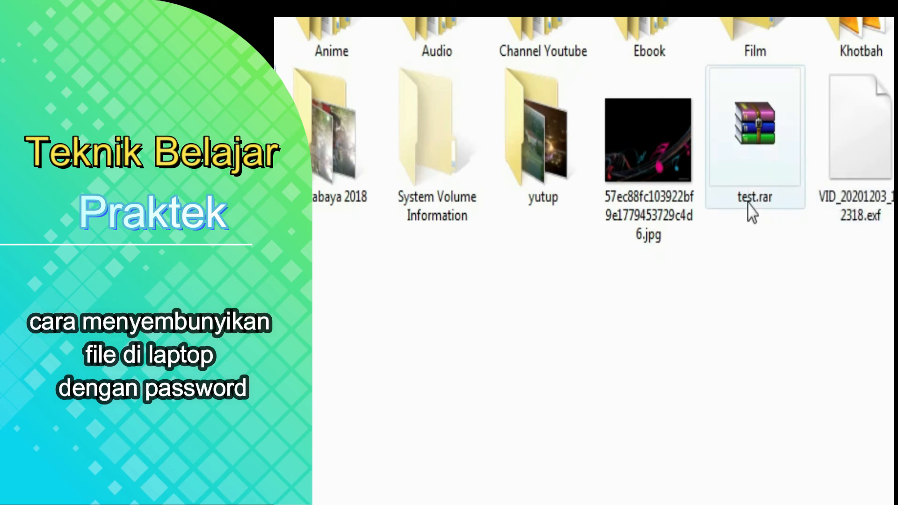
{"action": "left_click", "coordinate": [748, 202]}
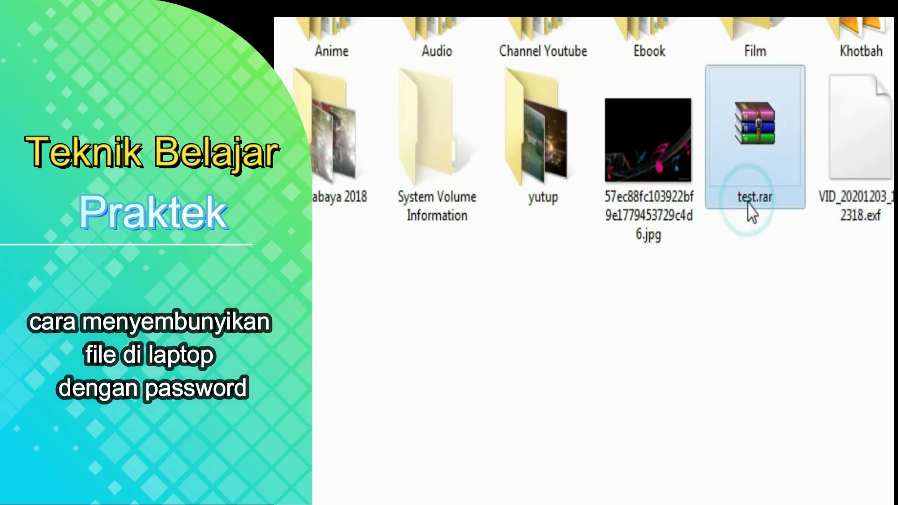
{"action": "left_click", "coordinate": [656, 457]}
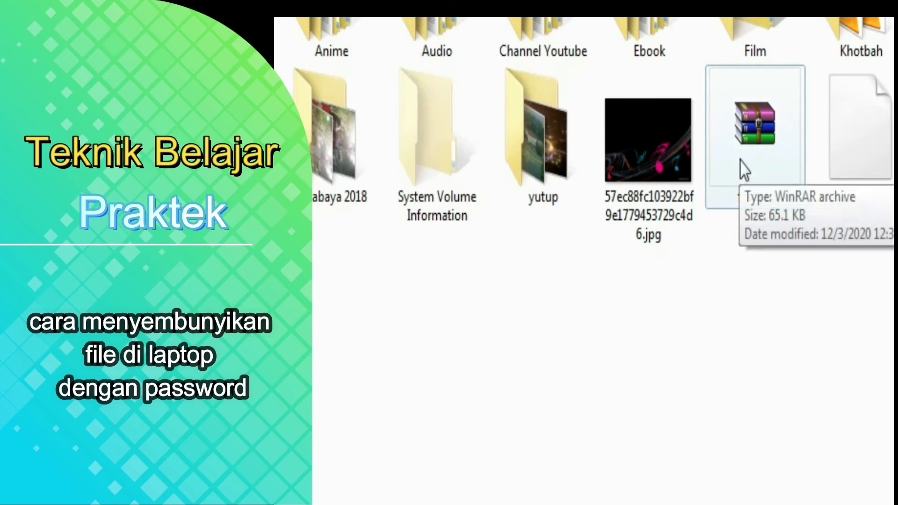
Open test.rar and view the .jpg inside it by entering the archive password.
{"action": "double_click", "coordinate": [767, 151]}
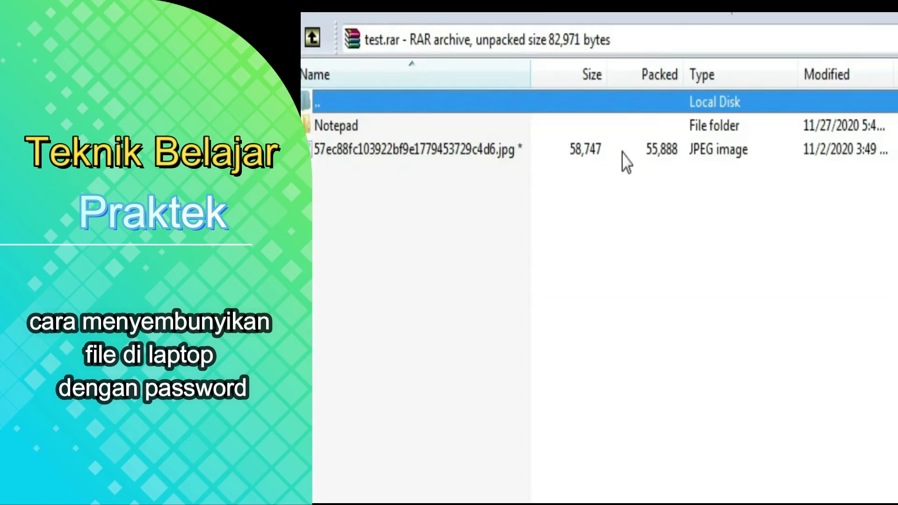
{"action": "double_click", "coordinate": [479, 152]}
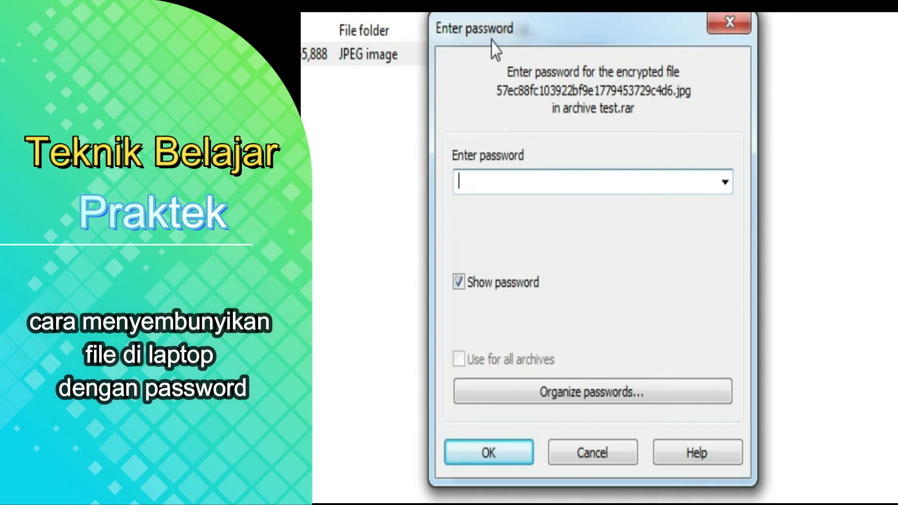
{"action": "left_click", "coordinate": [594, 182]}
{"action": "type", "text": "test"}
{"action": "left_click", "coordinate": [469, 461]}
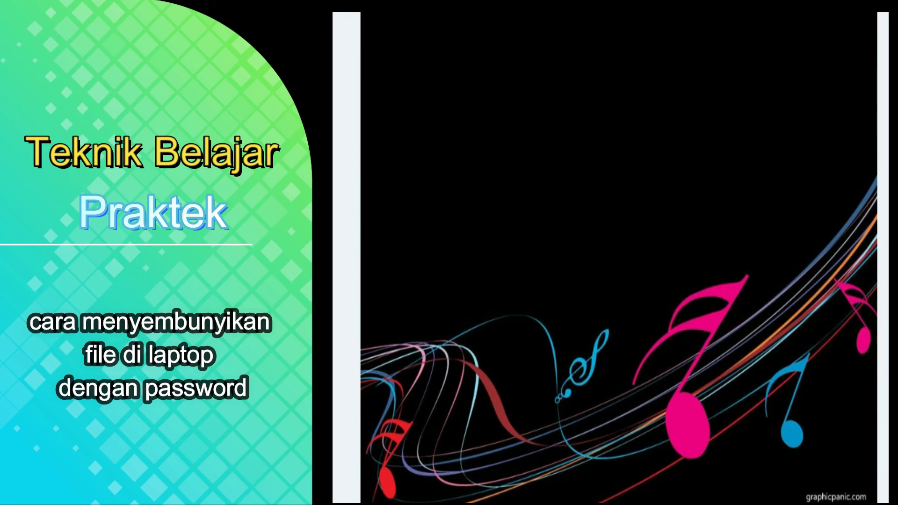
{"action": "key", "text": "alt+F4"}
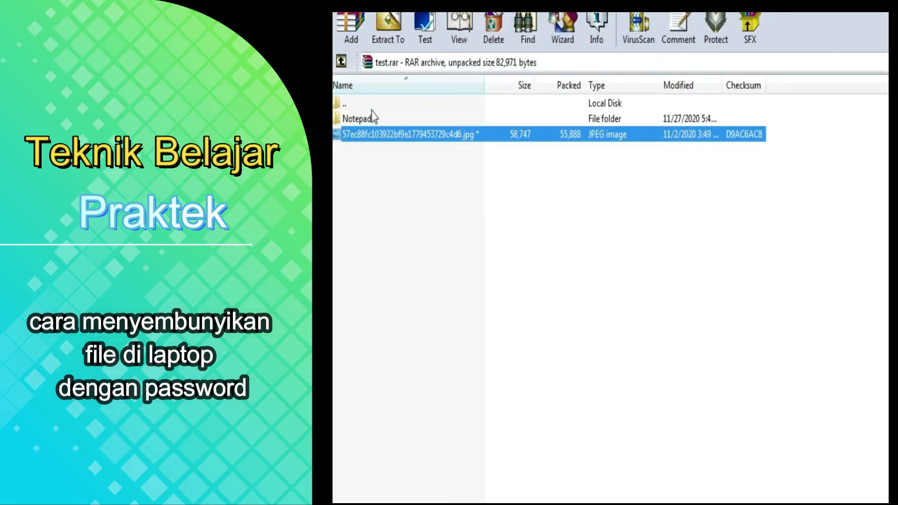
Open akun.txt from the archive's Notepad folder with the password, then close WinRAR.
{"action": "double_click", "coordinate": [368, 121]}
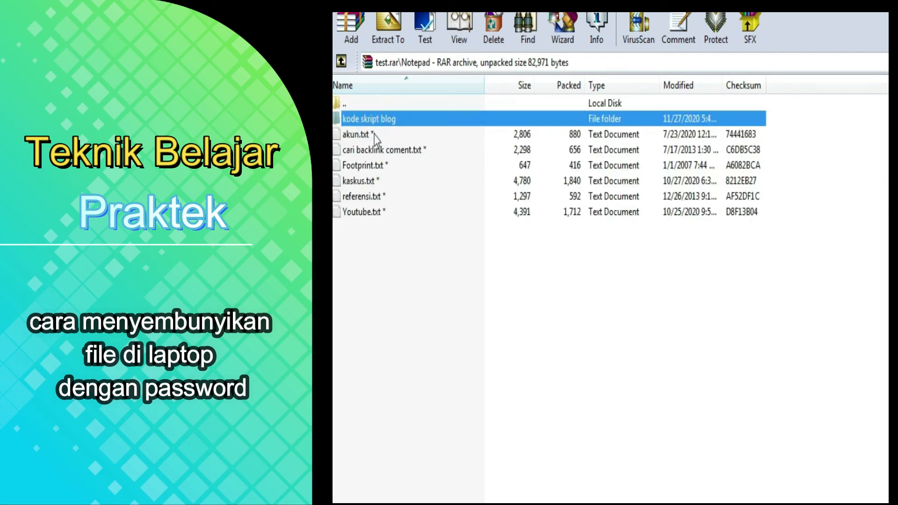
{"action": "double_click", "coordinate": [360, 136]}
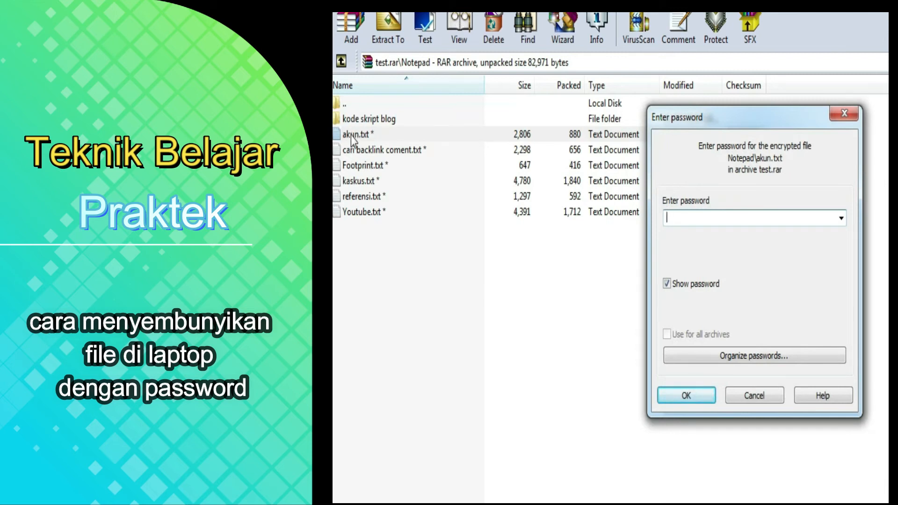
{"action": "left_click", "coordinate": [761, 218]}
{"action": "double_click", "coordinate": [726, 218]}
{"action": "left_click", "coordinate": [680, 401]}
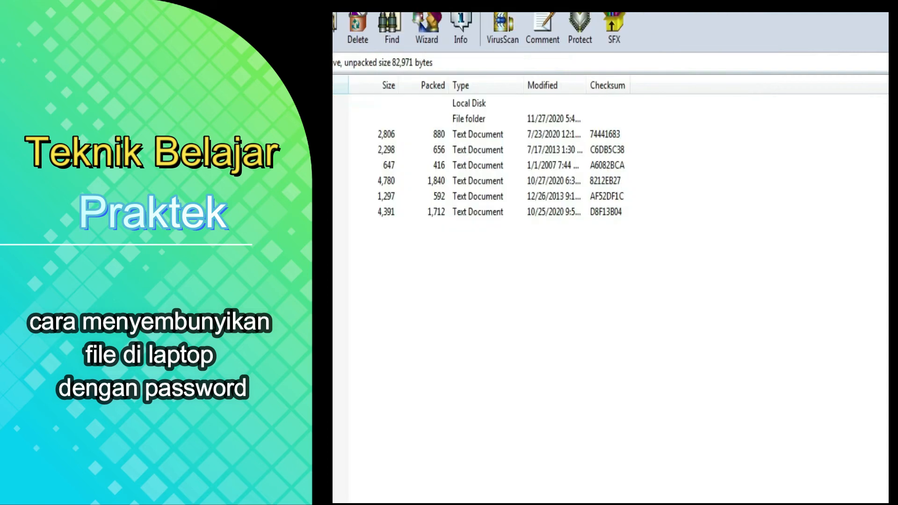
{"action": "left_click", "coordinate": [884, 14]}
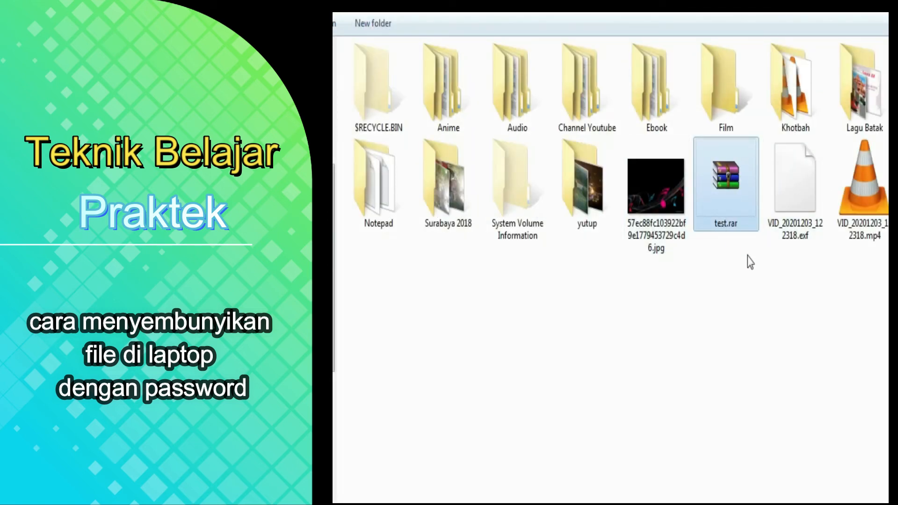
{"action": "left_click", "coordinate": [703, 348]}
{"action": "left_click", "coordinate": [729, 181]}
{"action": "left_click", "coordinate": [653, 225]}
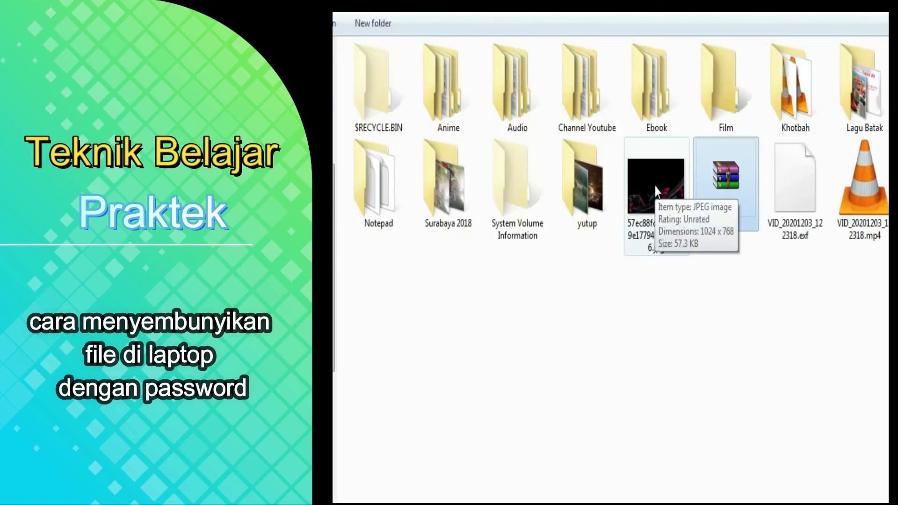
{"action": "left_click", "coordinate": [654, 184]}
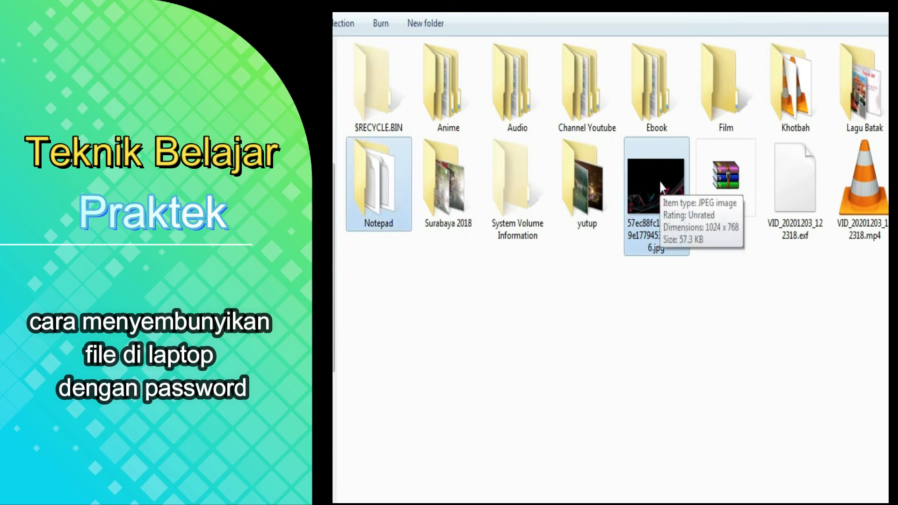
{"action": "left_click", "coordinate": [735, 313]}
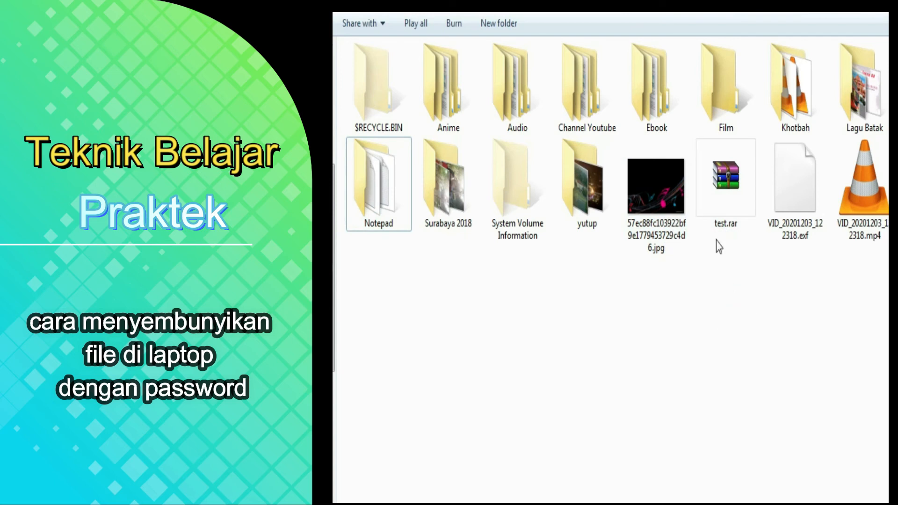
{"action": "double_click", "coordinate": [715, 197]}
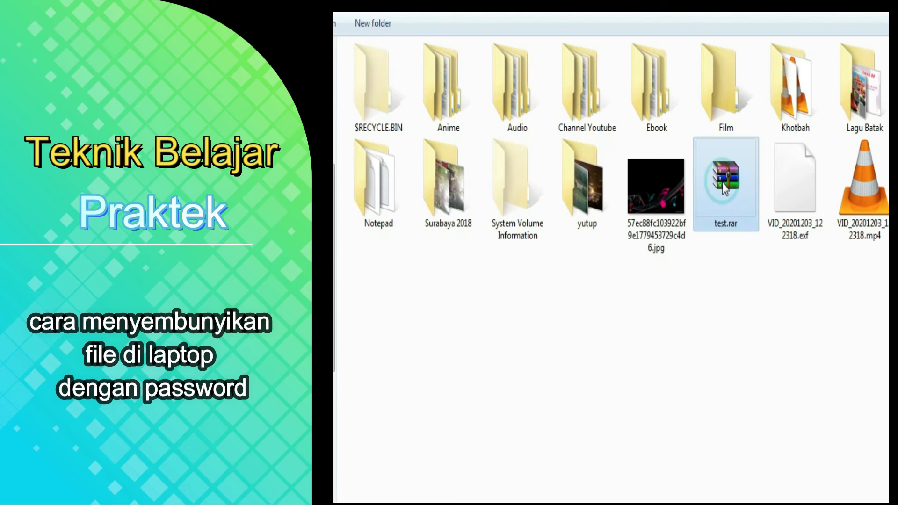
{"action": "double_click", "coordinate": [724, 184]}
{"action": "left_click", "coordinate": [884, 14]}
Mark test.rar as Hidden in its Properties.
{"action": "right_click", "coordinate": [721, 179]}
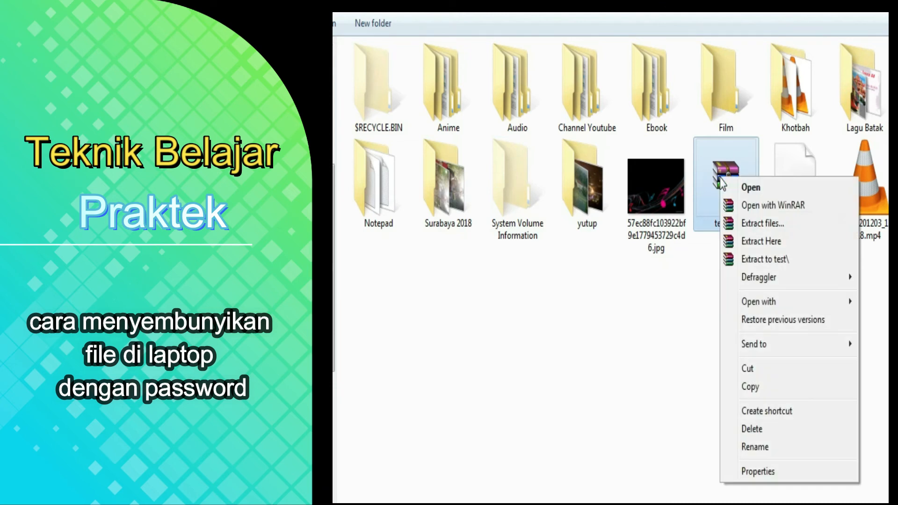
{"action": "left_click", "coordinate": [792, 469]}
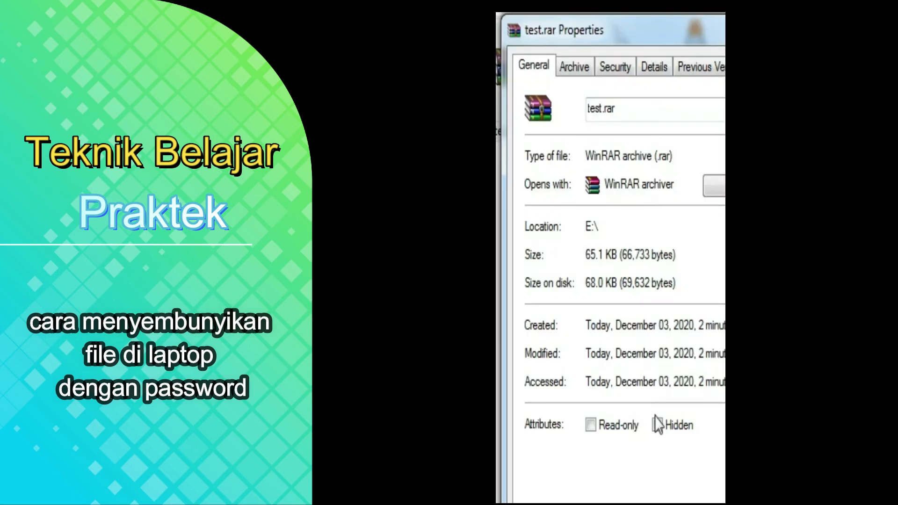
{"action": "left_click", "coordinate": [657, 425]}
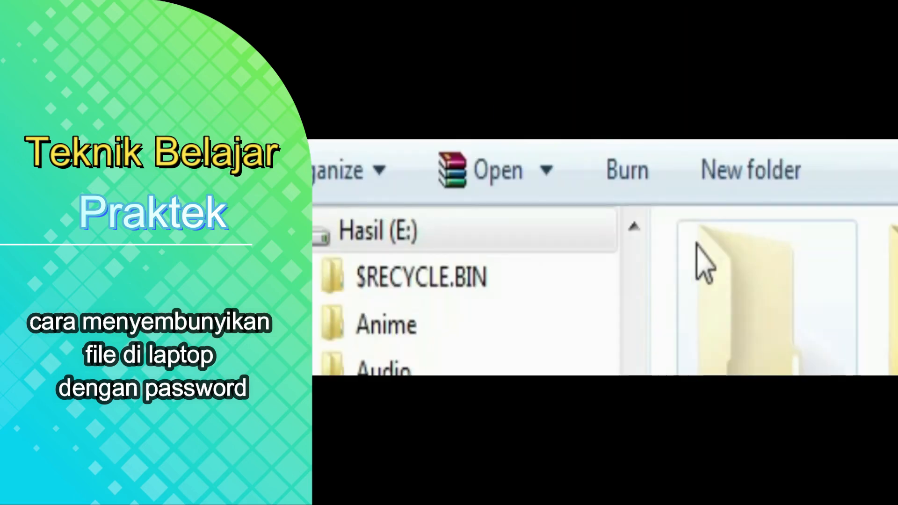
Set Folder Options to Don't show hidden files, folders, or drives and apply it.
{"action": "left_click", "coordinate": [364, 165]}
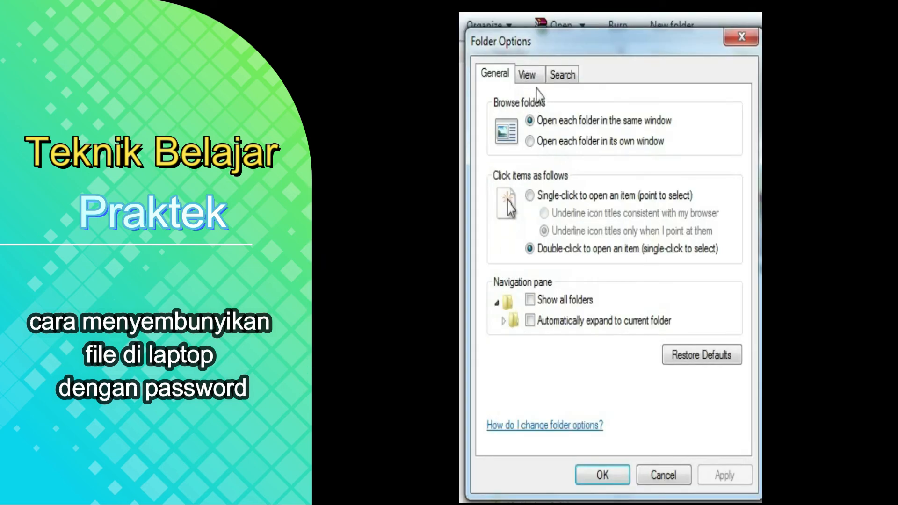
{"action": "left_click", "coordinate": [530, 85]}
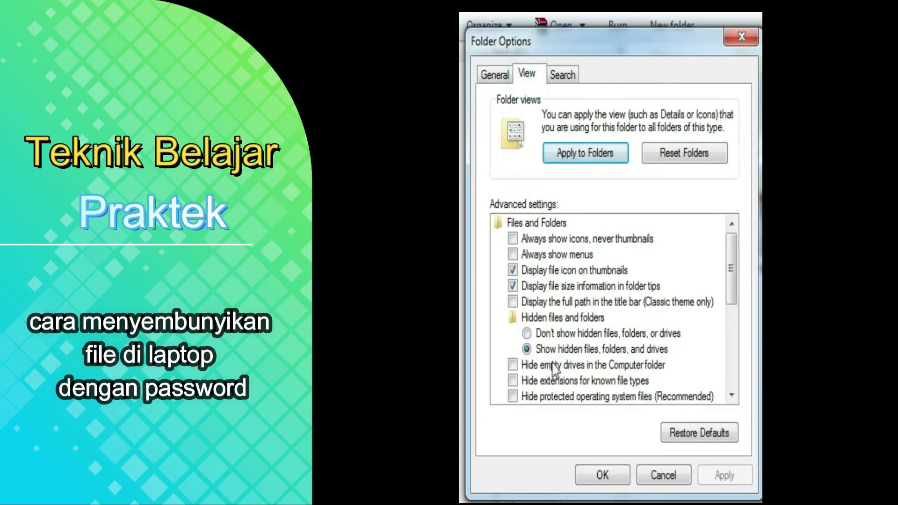
{"action": "left_click", "coordinate": [527, 333]}
{"action": "left_click", "coordinate": [722, 475]}
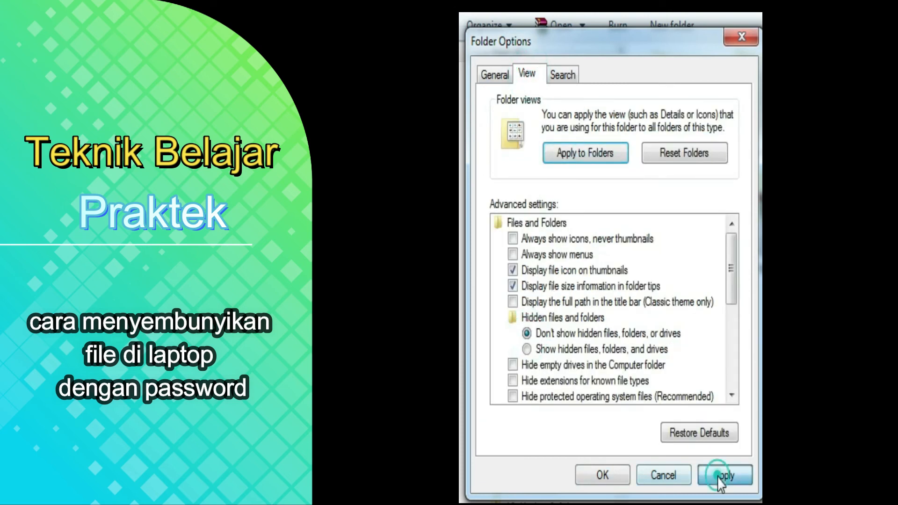
{"action": "left_click", "coordinate": [611, 477]}
Refresh the Hasil (E:) listing and confirm test.rar no longer appears among the files.
{"action": "left_click", "coordinate": [594, 255]}
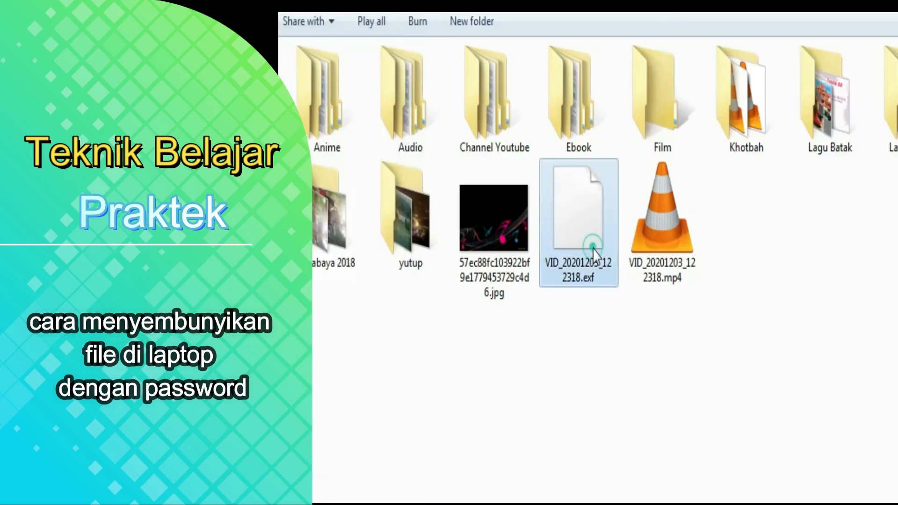
{"action": "left_click", "coordinate": [552, 498]}
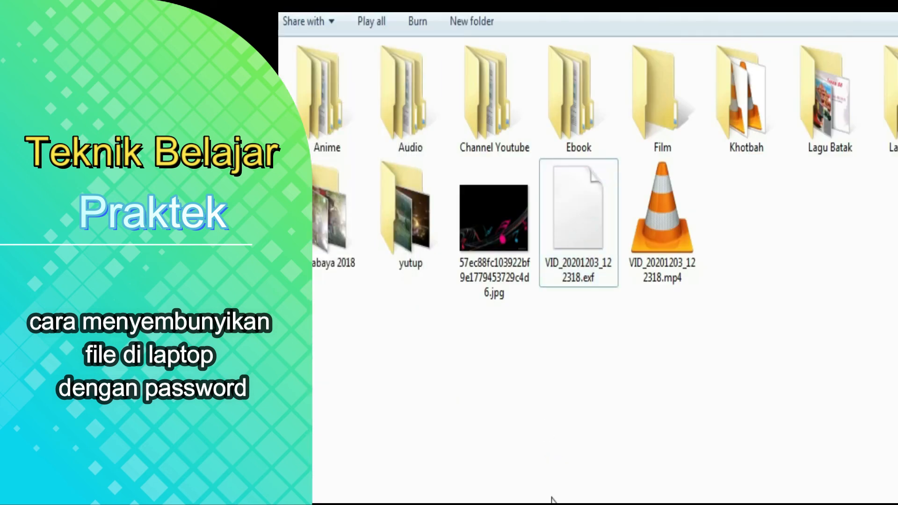
{"action": "right_click", "coordinate": [617, 443]}
{"action": "left_click", "coordinate": [726, 217]}
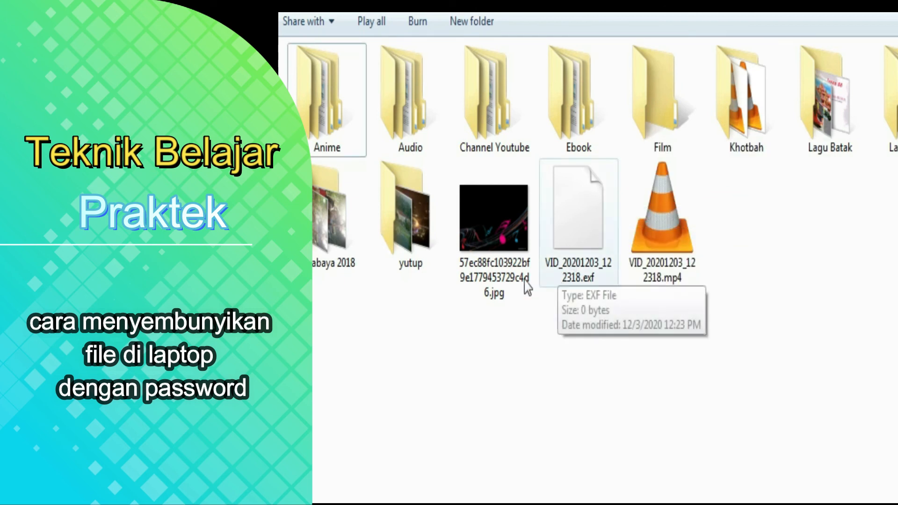
{"action": "mouse_move", "coordinate": [497, 294]}
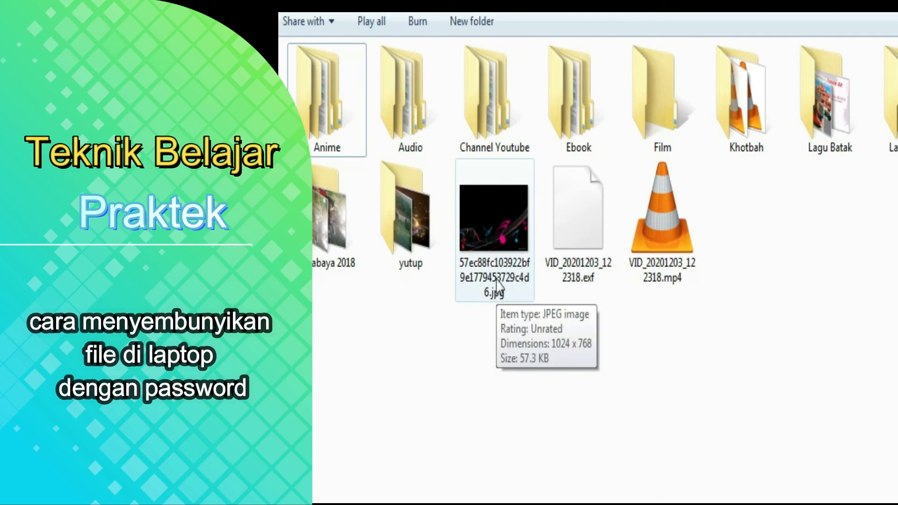
{"action": "left_click", "coordinate": [497, 277]}
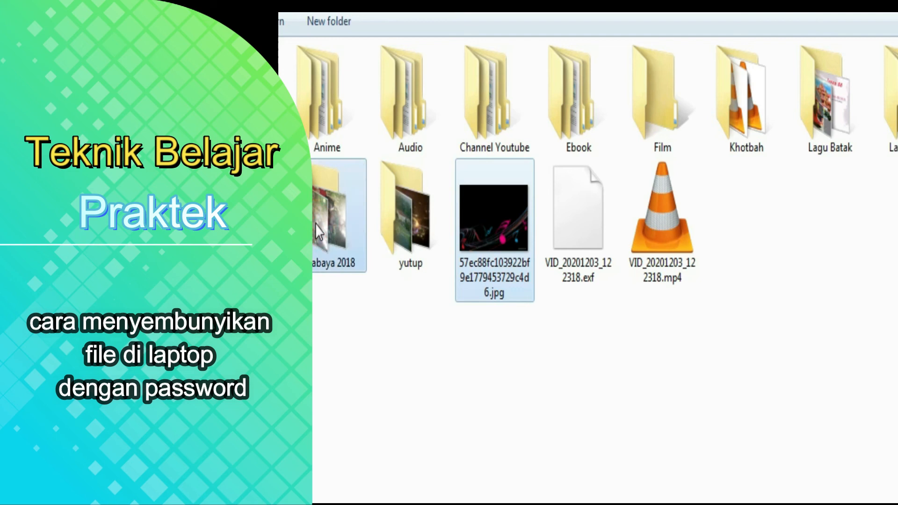
{"action": "left_click", "coordinate": [412, 445]}
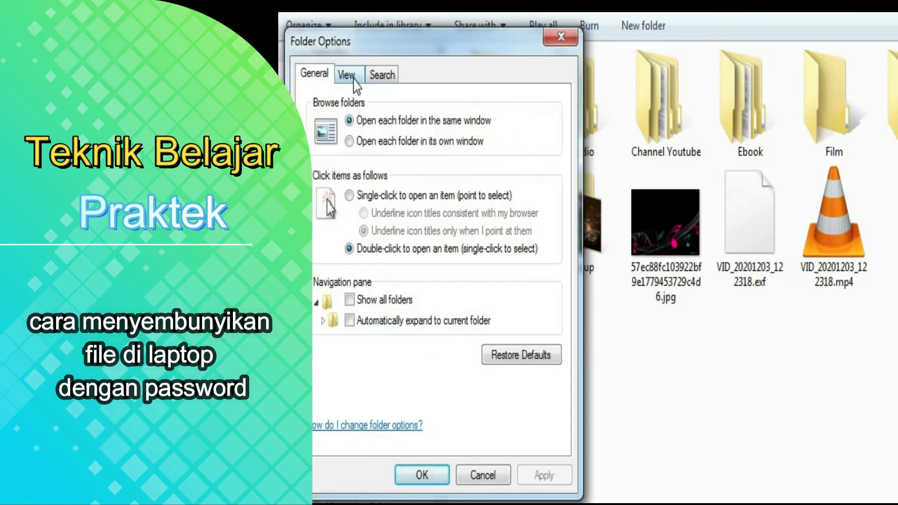
Switch Folder Options to Show hidden files, folders, and drives and apply it.
{"action": "left_click", "coordinate": [355, 80]}
{"action": "left_click", "coordinate": [397, 349]}
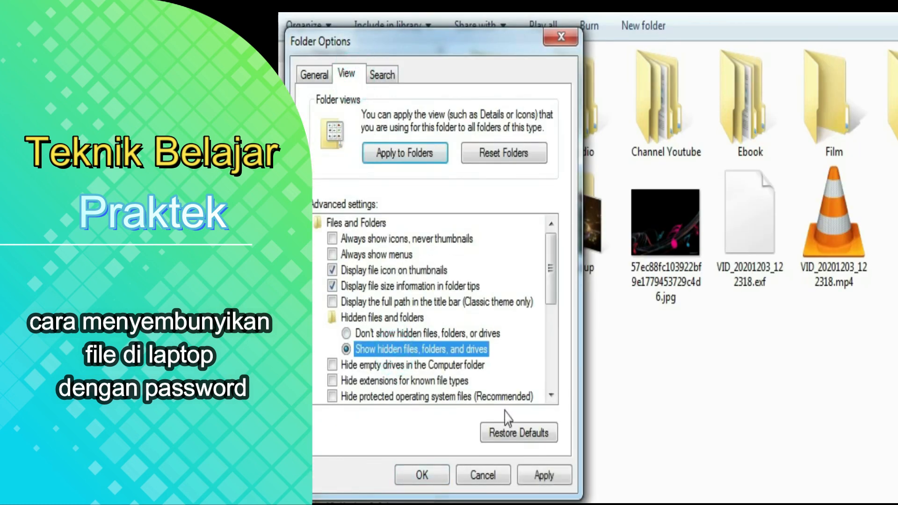
{"action": "left_click", "coordinate": [545, 475]}
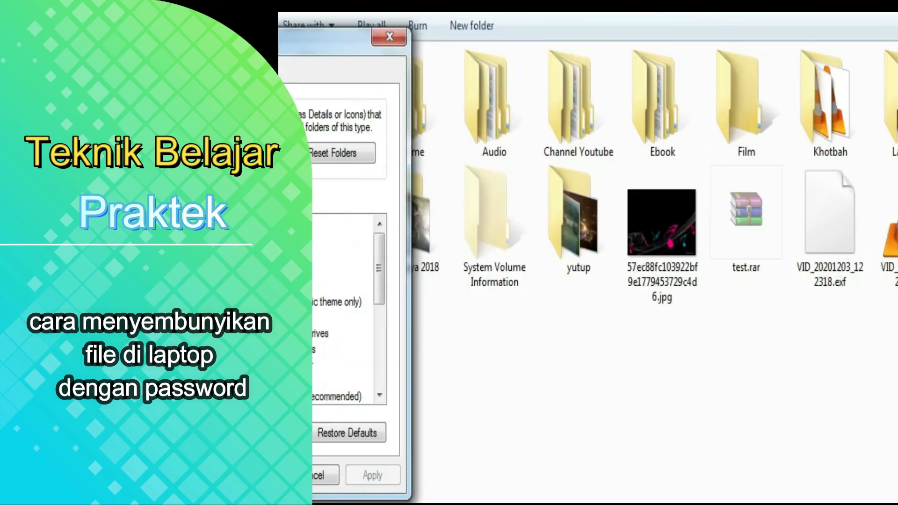
Clear the Hidden attribute from test.rar in its Properties.
{"action": "left_click", "coordinate": [733, 248]}
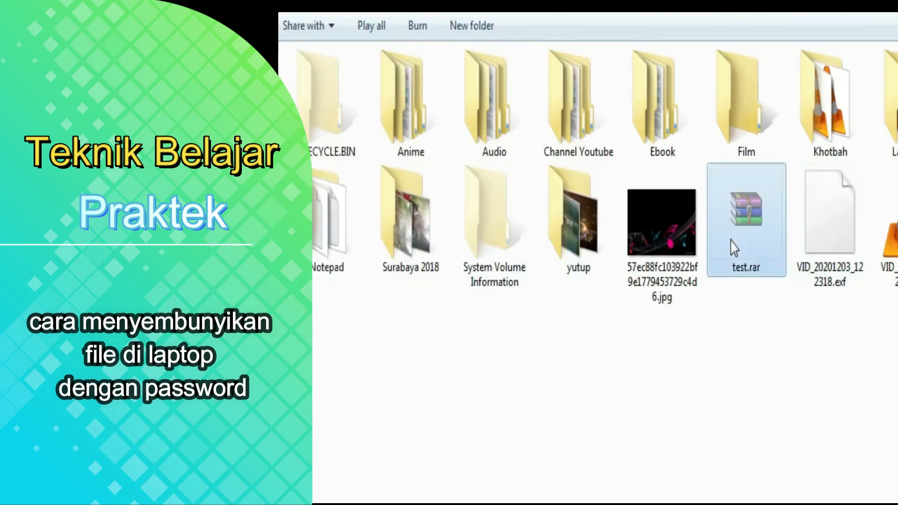
{"action": "right_click", "coordinate": [733, 248]}
{"action": "key", "text": "r"}
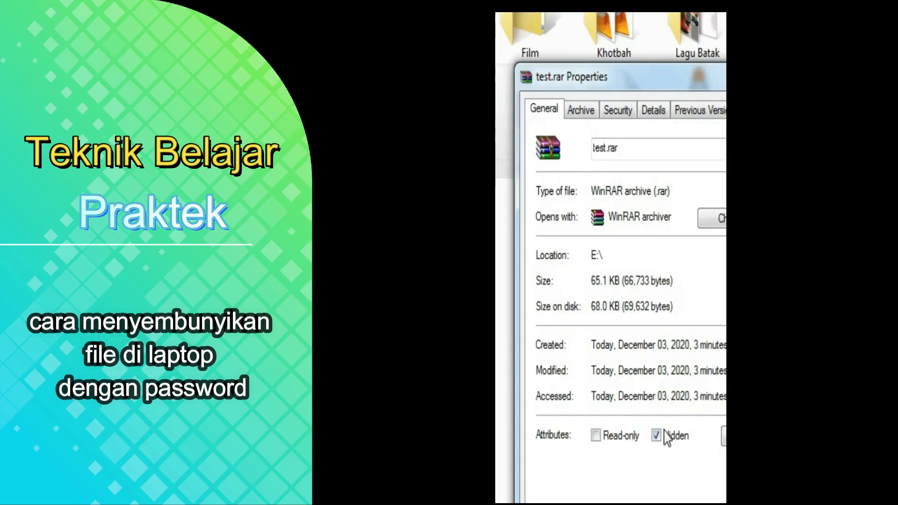
{"action": "left_click", "coordinate": [656, 436]}
{"action": "key", "text": "Return"}
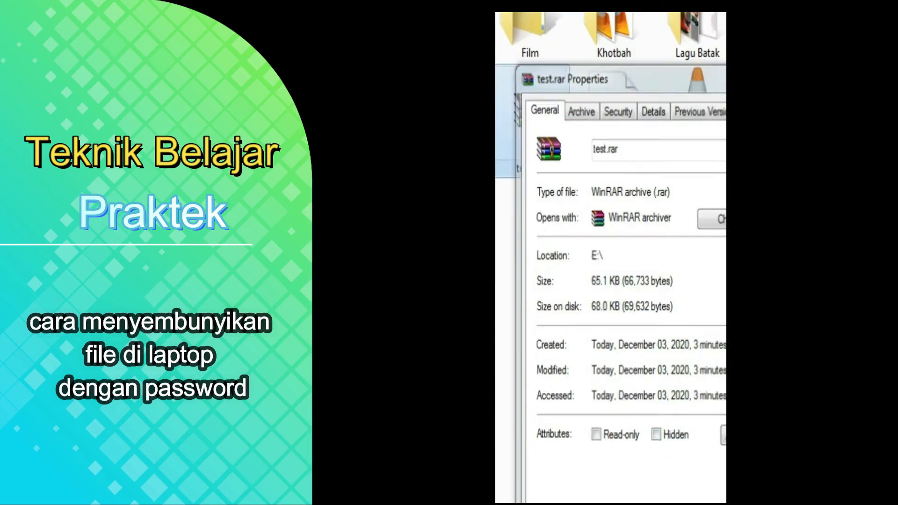
{"action": "left_click", "coordinate": [568, 337]}
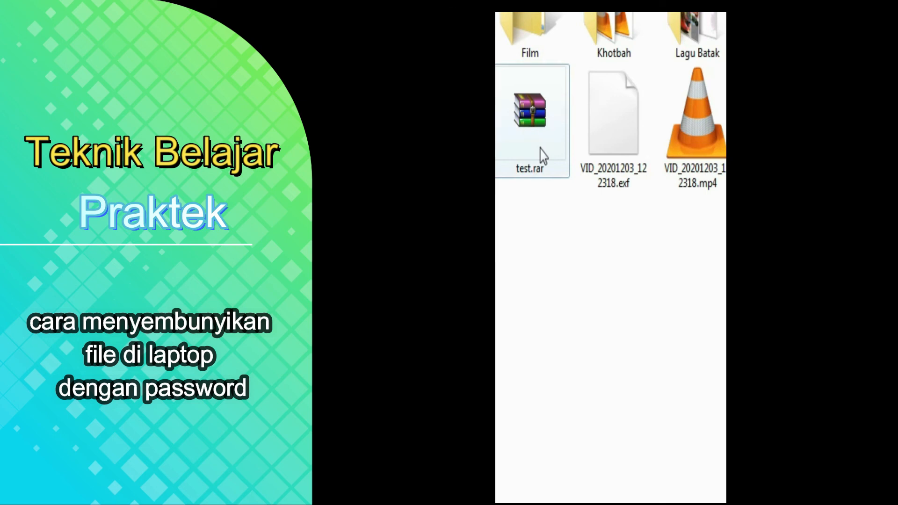
{"action": "double_click", "coordinate": [542, 110]}
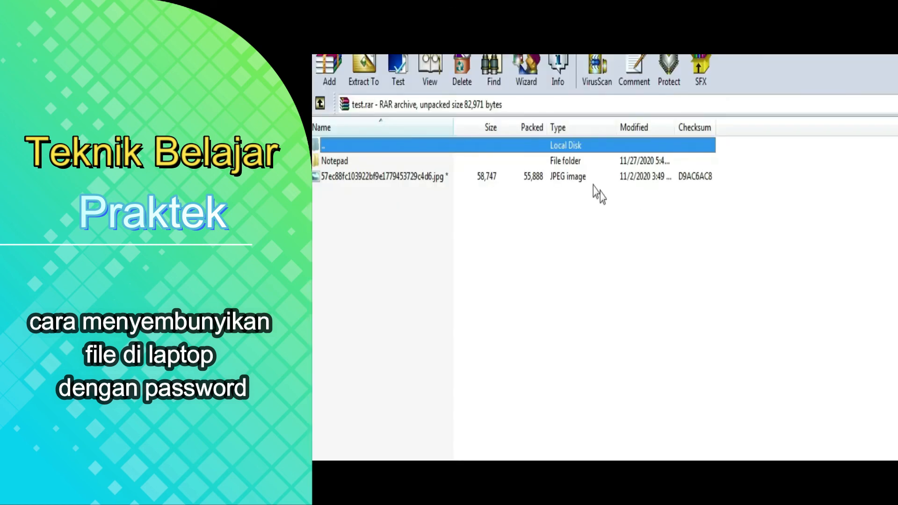
Try opening the .jpg inside test.rar and dismiss the password prompt it raises.
{"action": "left_click", "coordinate": [588, 180]}
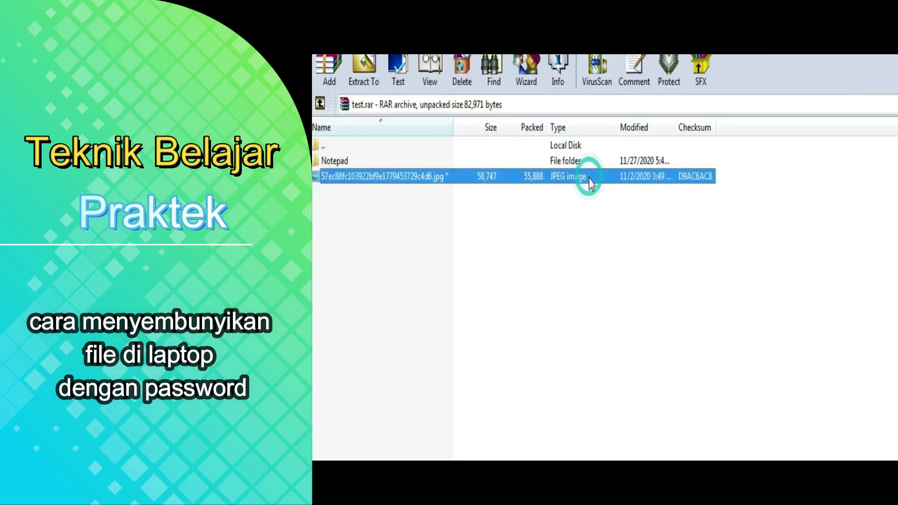
{"action": "double_click", "coordinate": [491, 184]}
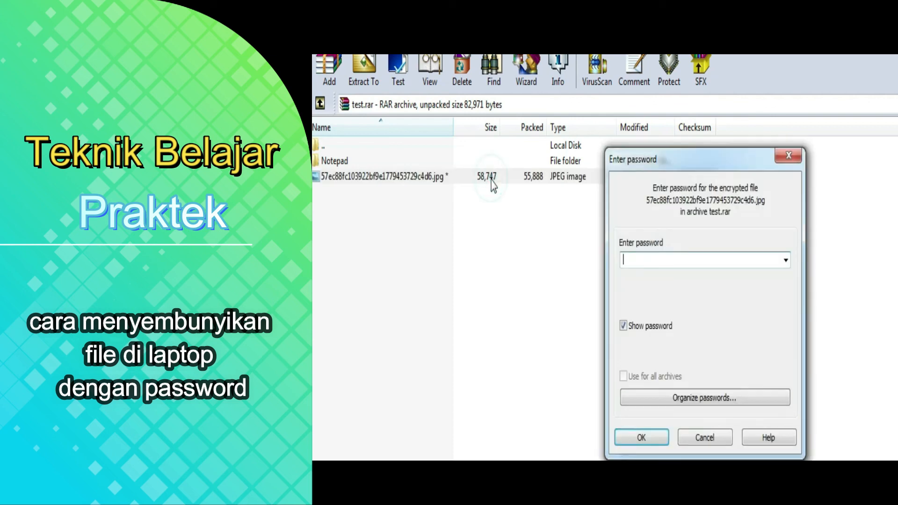
{"action": "left_click", "coordinate": [795, 157]}
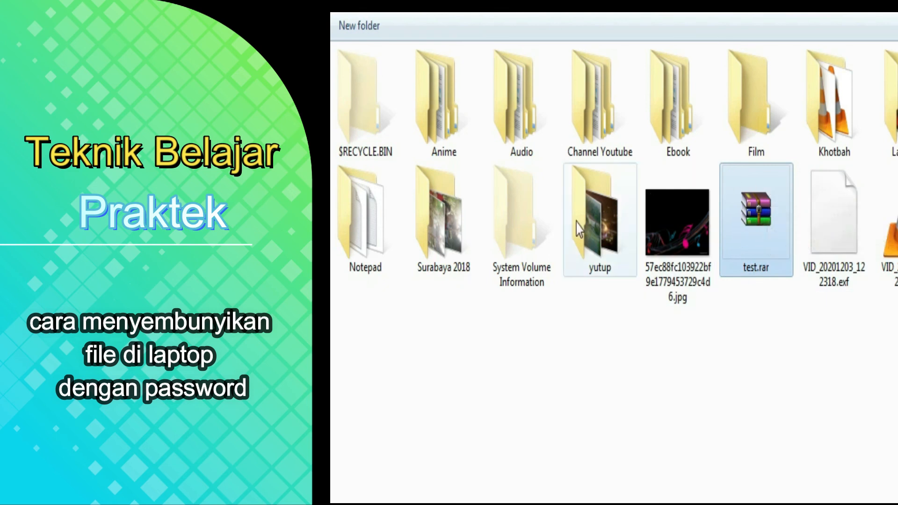
{"action": "right_click", "coordinate": [769, 232]}
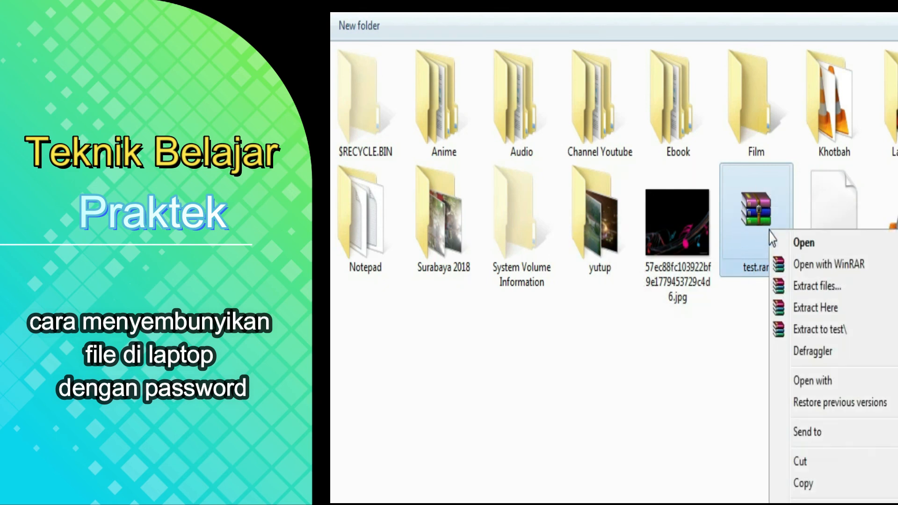
{"action": "left_click", "coordinate": [818, 309]}
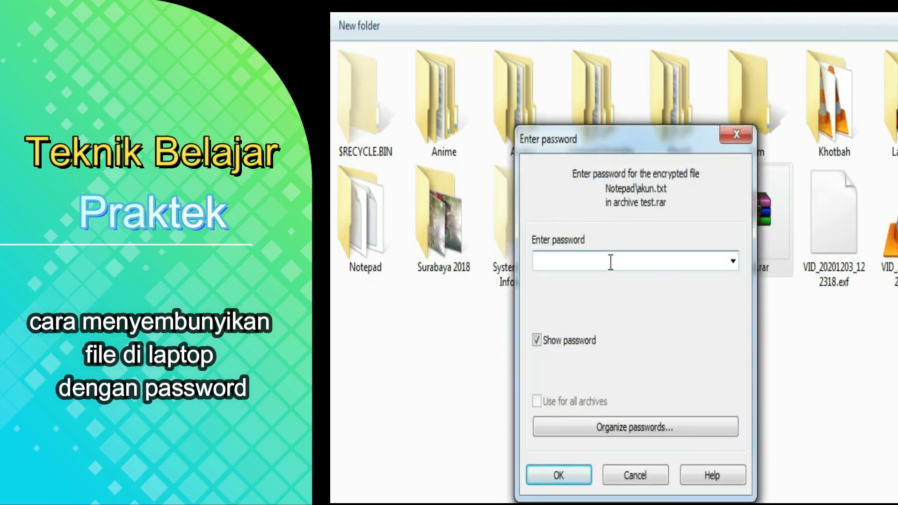
{"action": "left_click", "coordinate": [736, 144]}
{"action": "left_click", "coordinate": [641, 473]}
{"action": "left_click", "coordinate": [560, 457]}
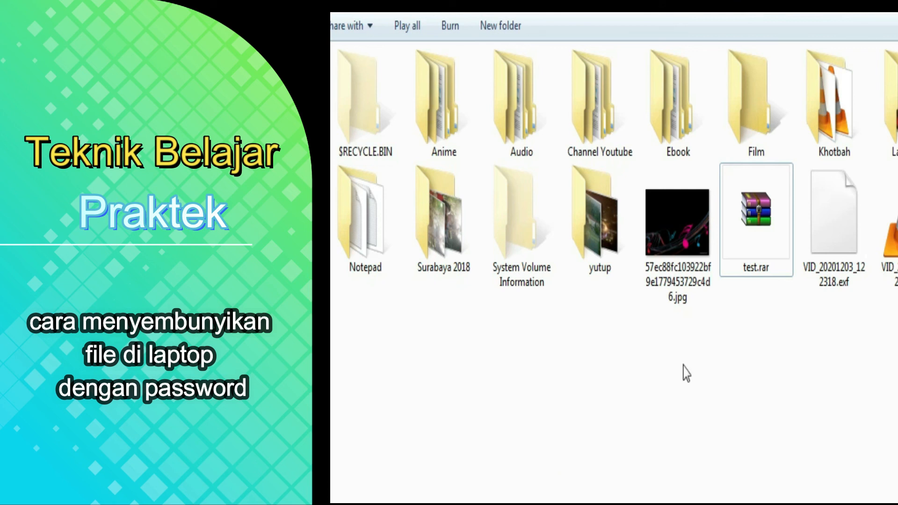
Open test.rar in WinRAR briefly, close it, and return to the Teknik Belajar blog post.
{"action": "double_click", "coordinate": [739, 228]}
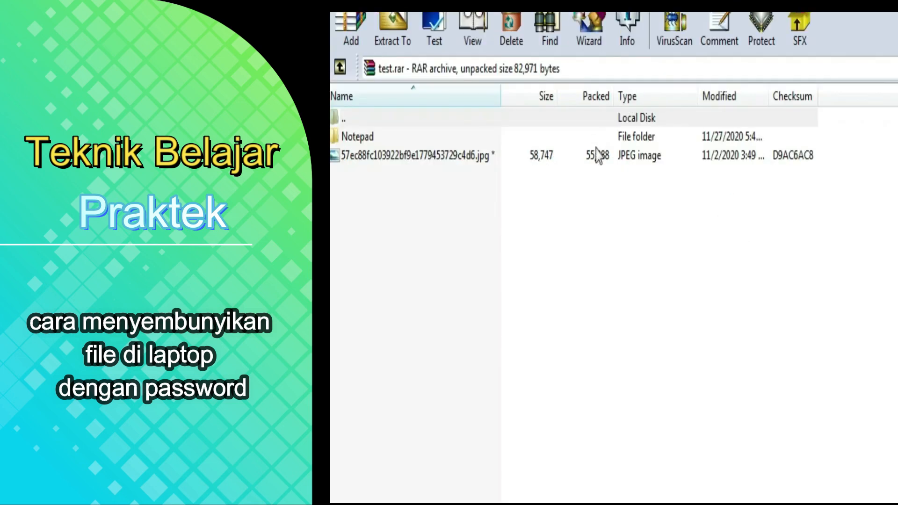
{"action": "left_click", "coordinate": [894, 13]}
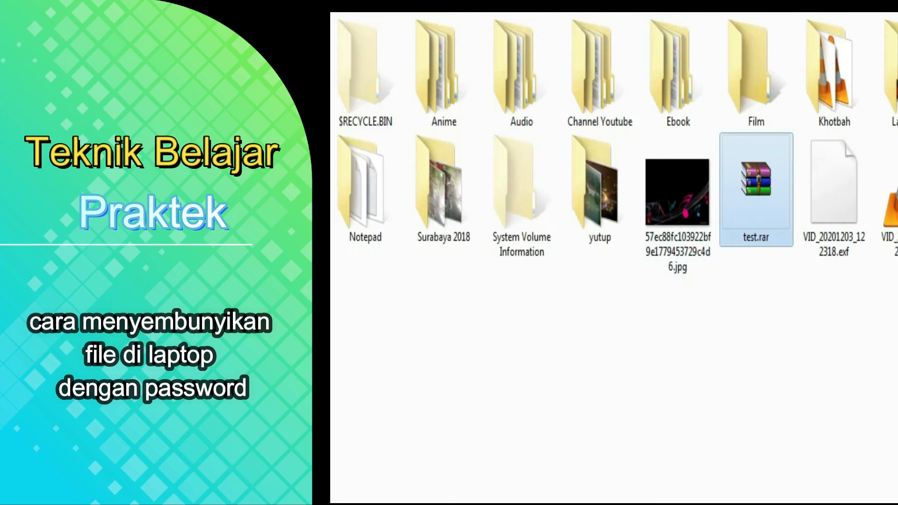
{"action": "left_click", "coordinate": [375, 503]}
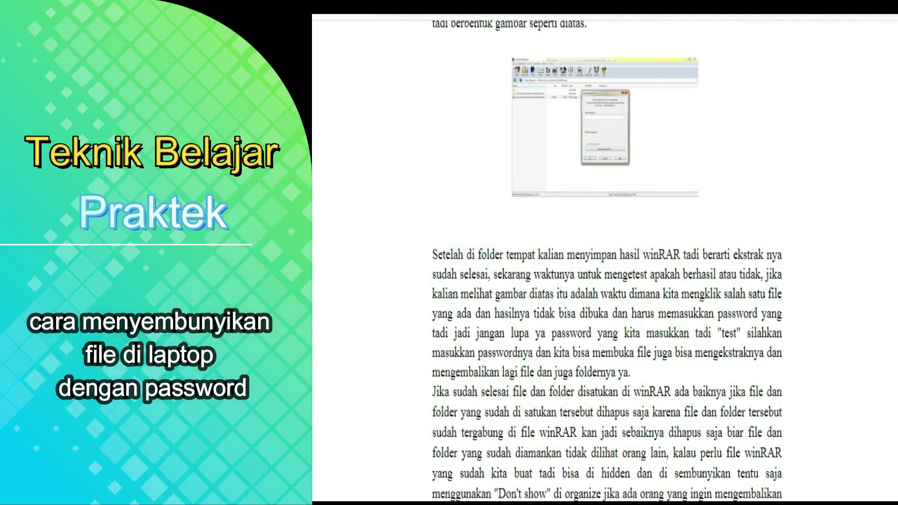
Scroll to the article's closing paragraph announcing cara belajar feynman and the Posting Komentar area.
{"action": "scroll", "coordinate": [529, 208], "scroll_direction": "down", "scroll_amount": 2}
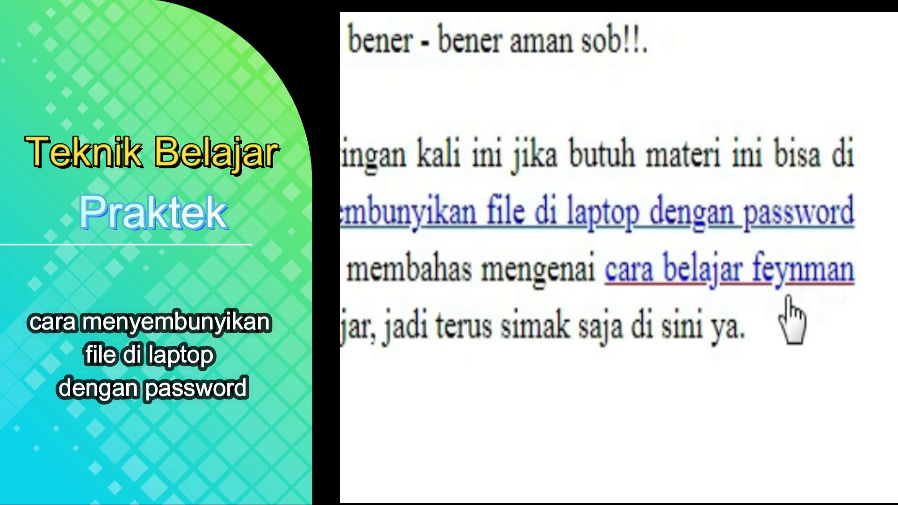
{"action": "left_click", "coordinate": [540, 279]}
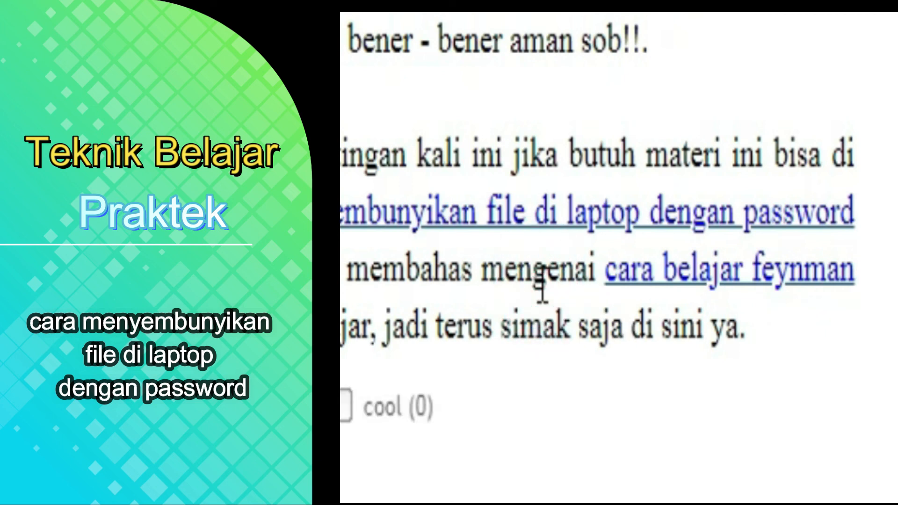